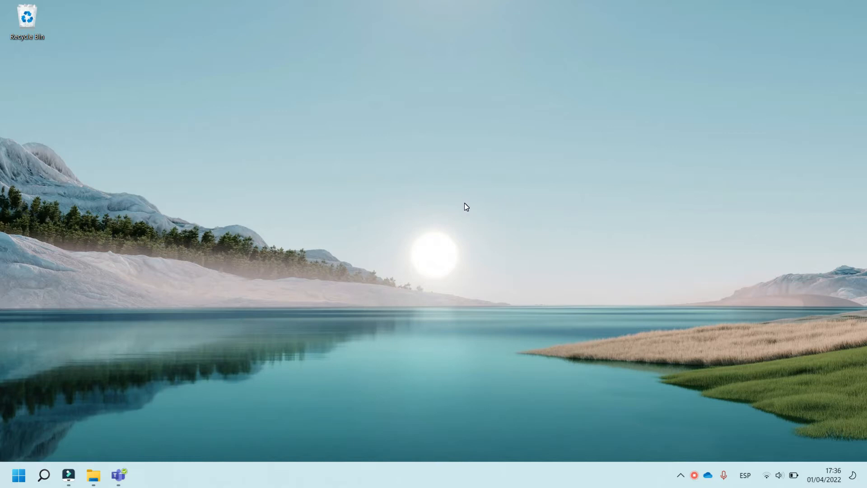
Open DB_Foreign_Customer.docx from Documents\01_Mailings\03_Labels\01_Basic to examine the customer data, and close it again
key("super+e")
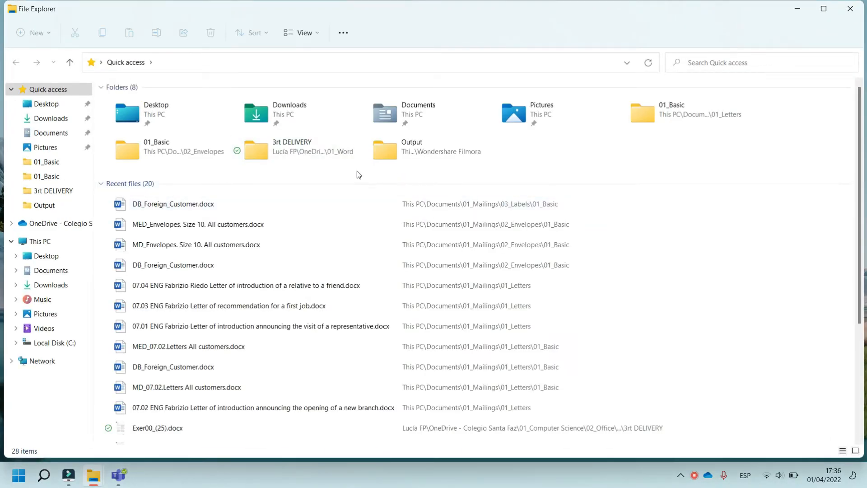
left_click(48, 133)
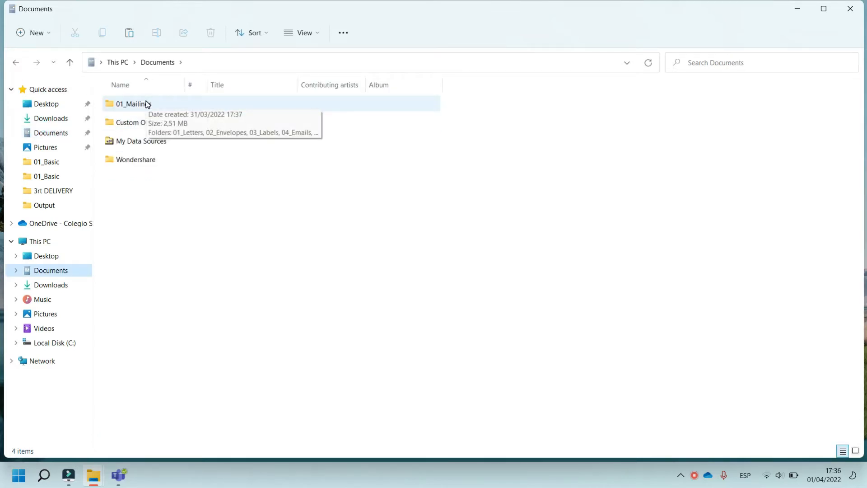
double_click(146, 105)
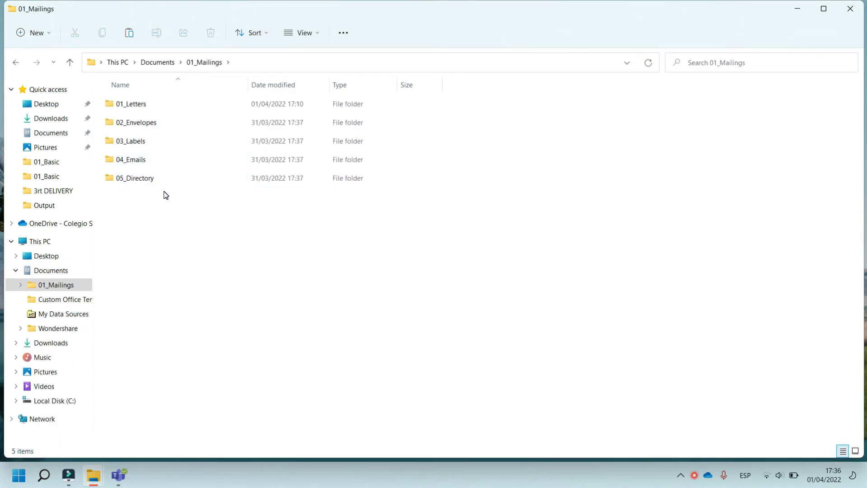
double_click(143, 139)
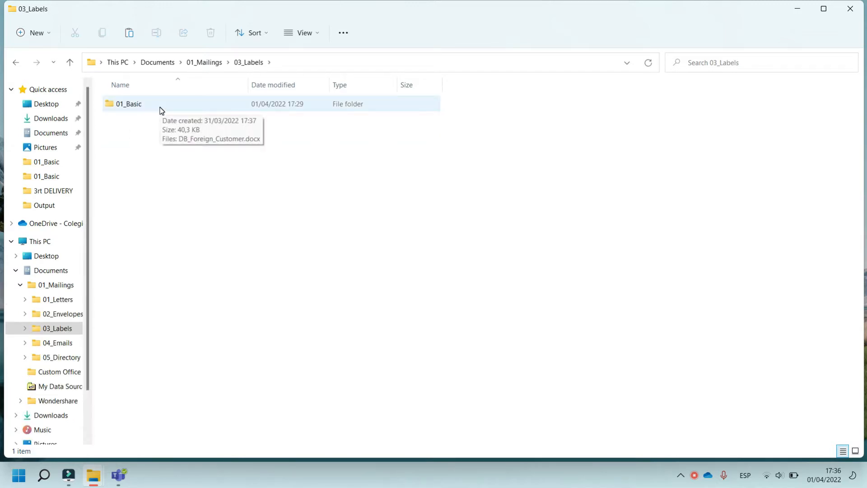
double_click(161, 110)
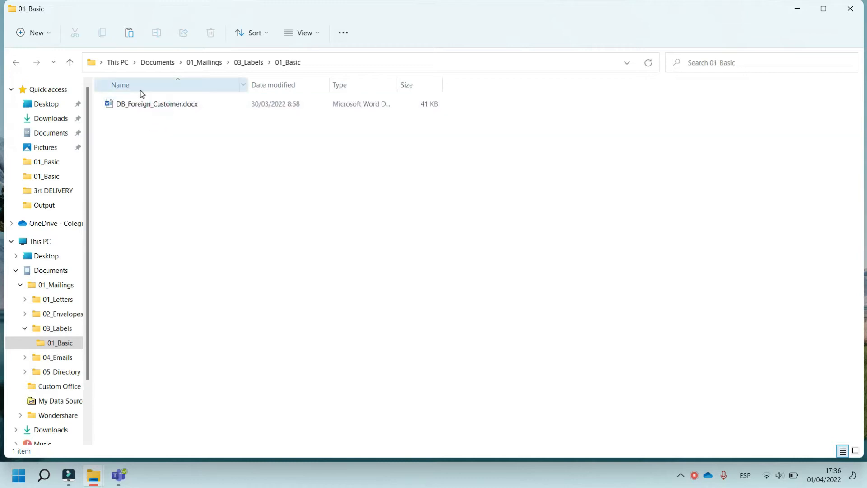
double_click(153, 105)
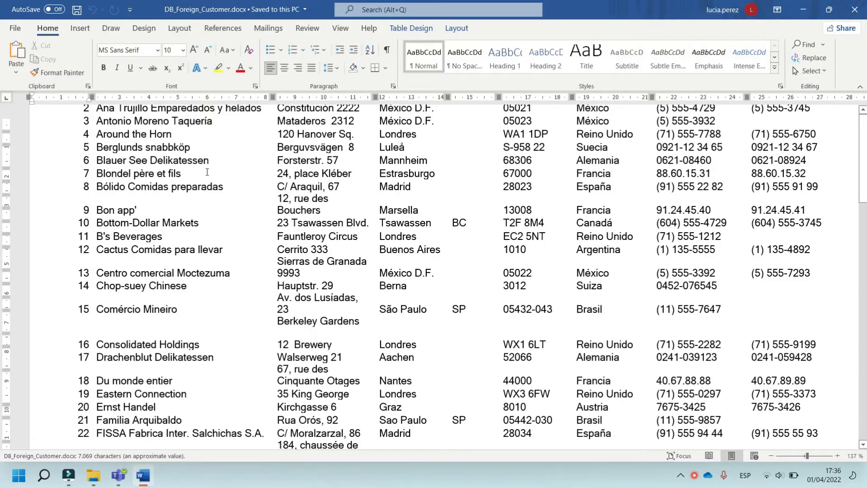
left_click(855, 9)
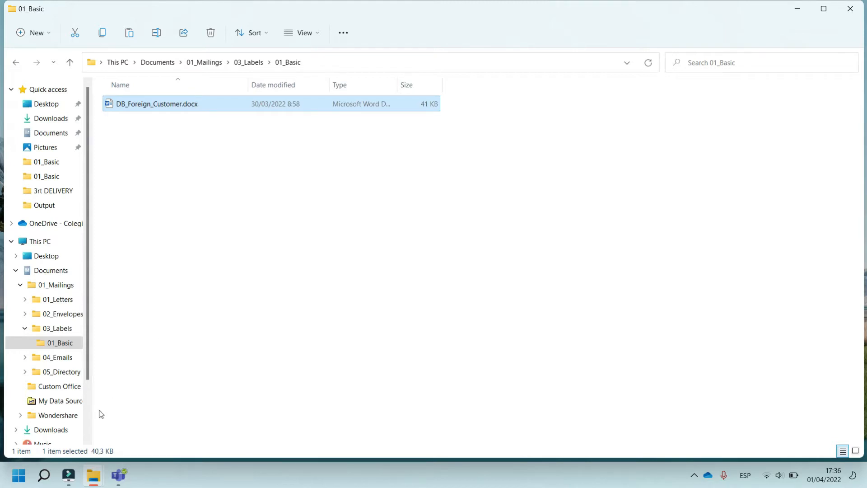
Start Word and create a new blank document
left_click(44, 475)
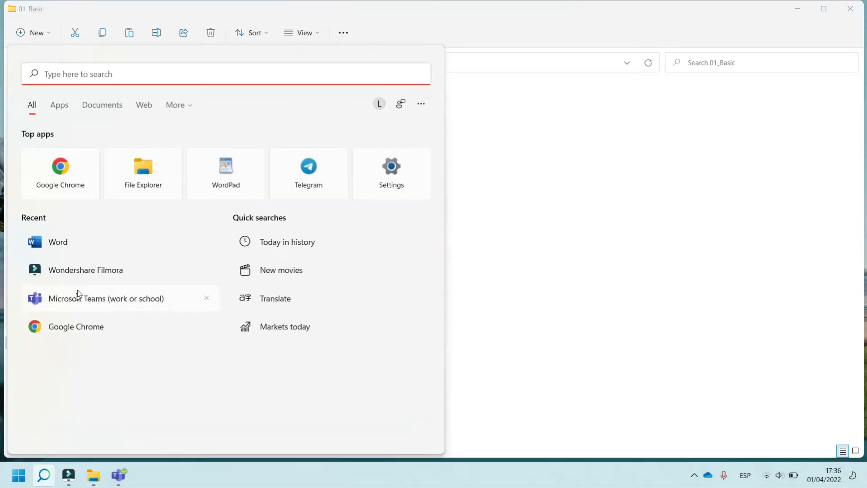
left_click(104, 246)
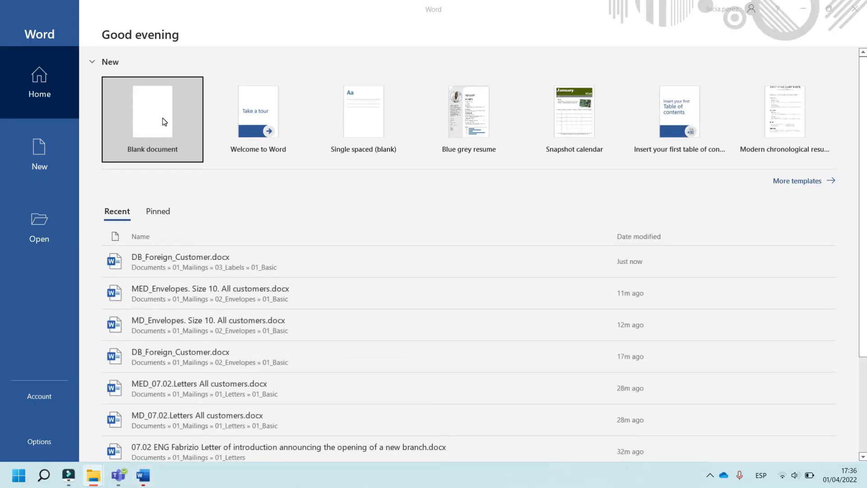
left_click(163, 113)
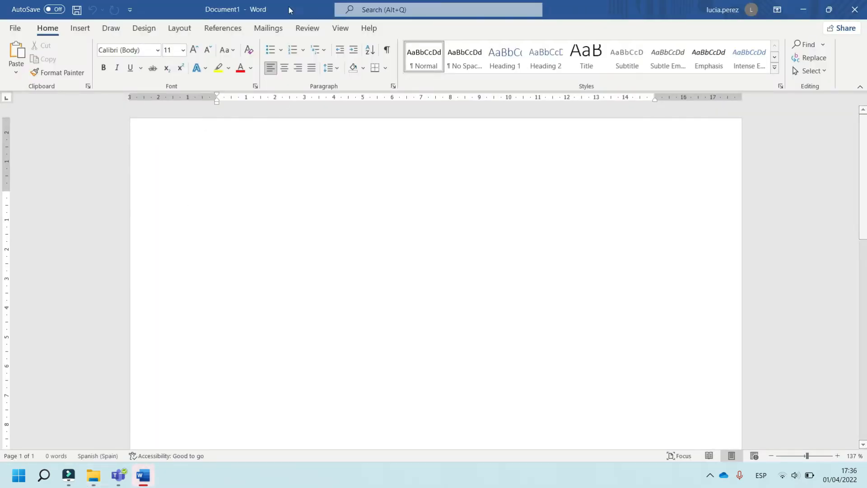
Start a mail merge for labels and choose APLI as the label vendor
left_click(267, 28)
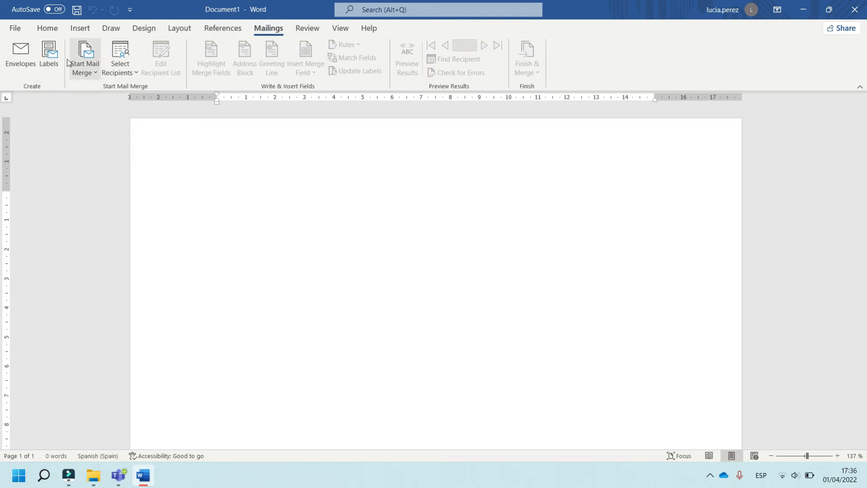
left_click(92, 72)
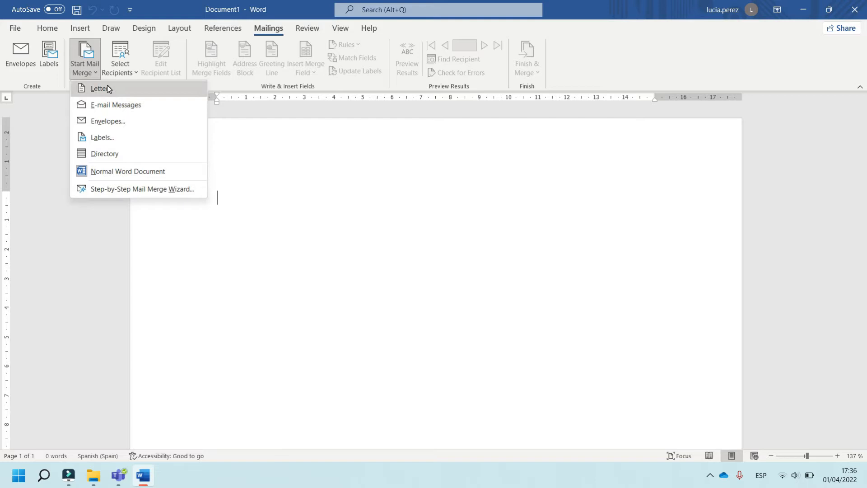
left_click(104, 131)
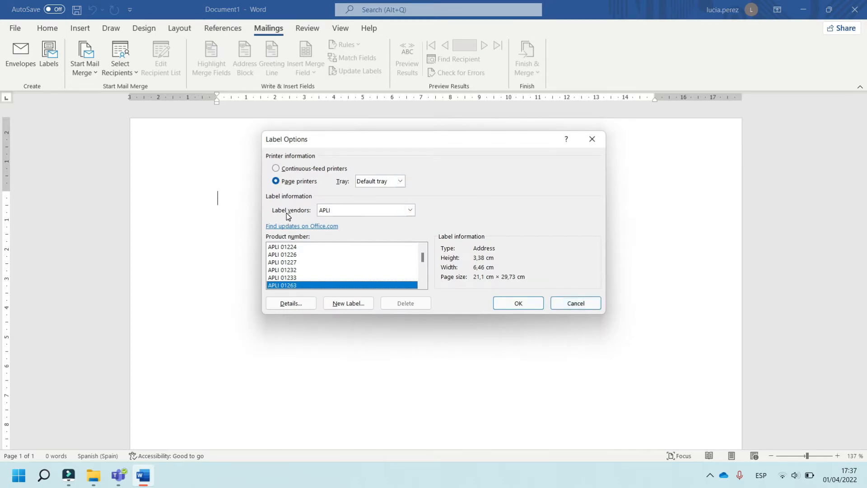
left_click(411, 209)
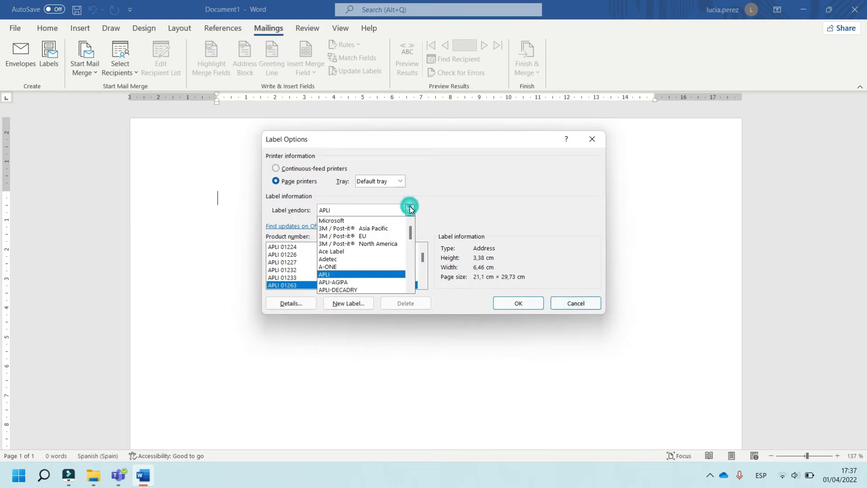
left_click(332, 275)
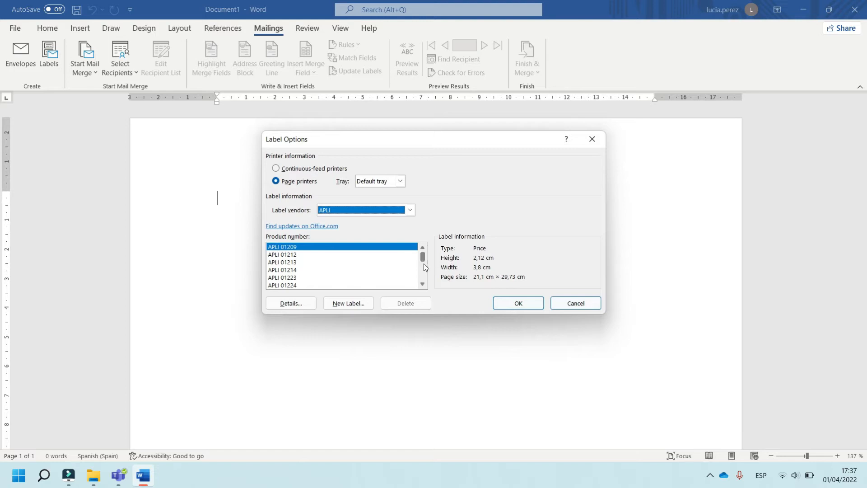
Look through the APLI product numbers, consult the label reference chart in Teams and return to Word
left_click_drag(425, 262, 425, 266)
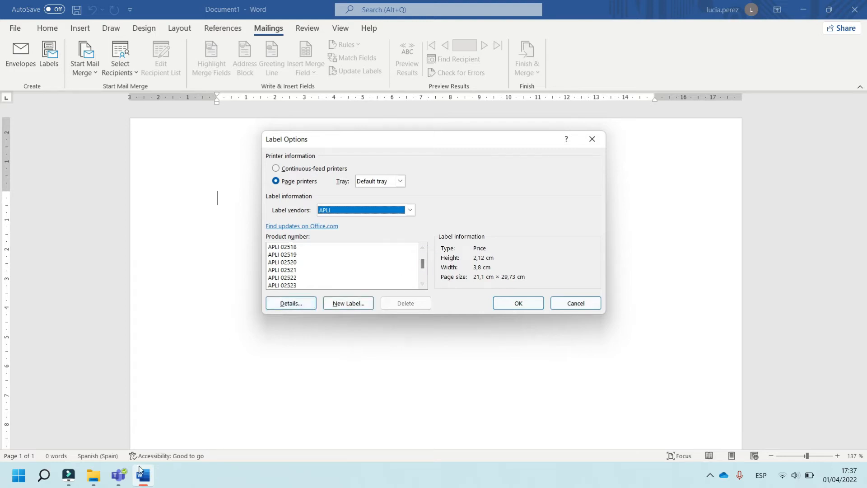
left_click(126, 480)
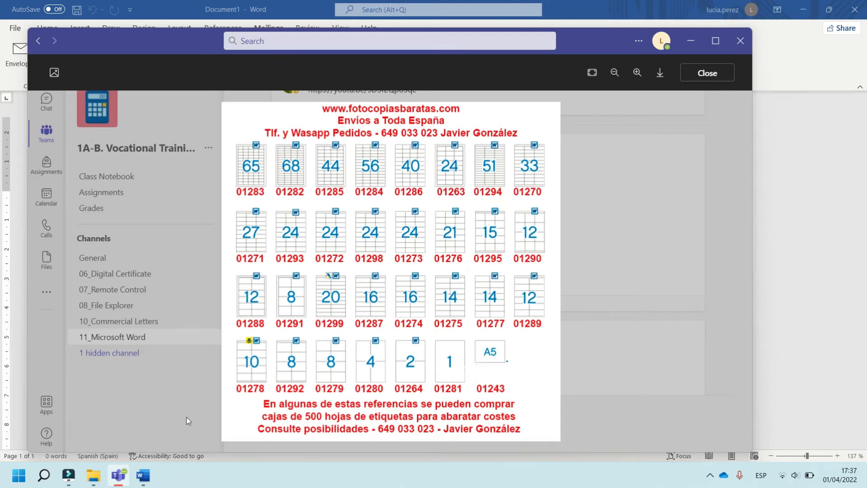
left_click(143, 476)
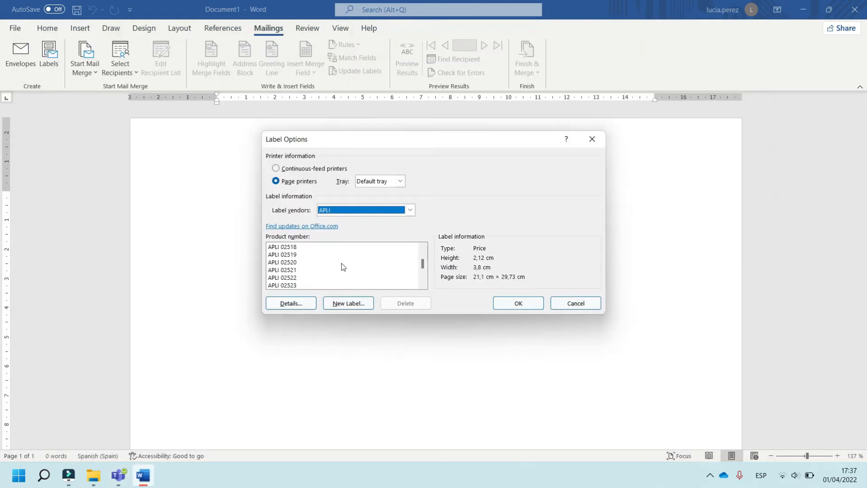
Choose the label product APLI 01263 and apply its layout to the document
left_click_drag(424, 267, 421, 257)
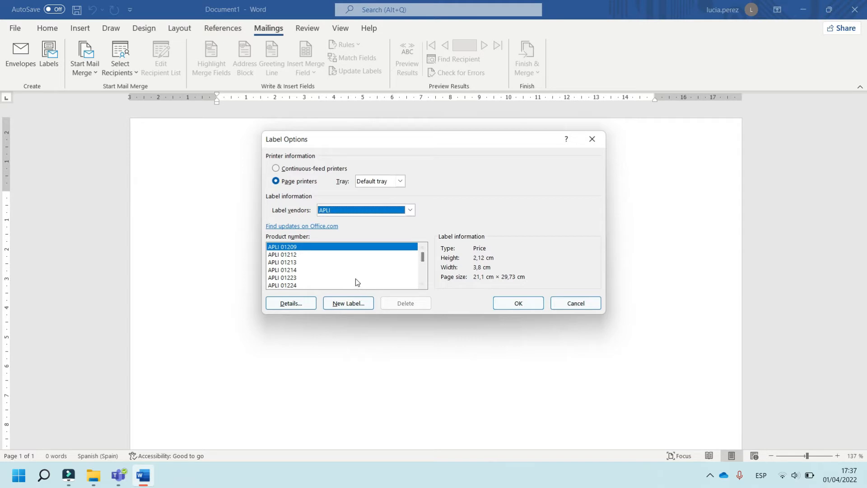
mouse_move(422, 260)
left_mouse_down()
mouse_move(423, 270)
mouse_move(422, 260)
left_mouse_up()
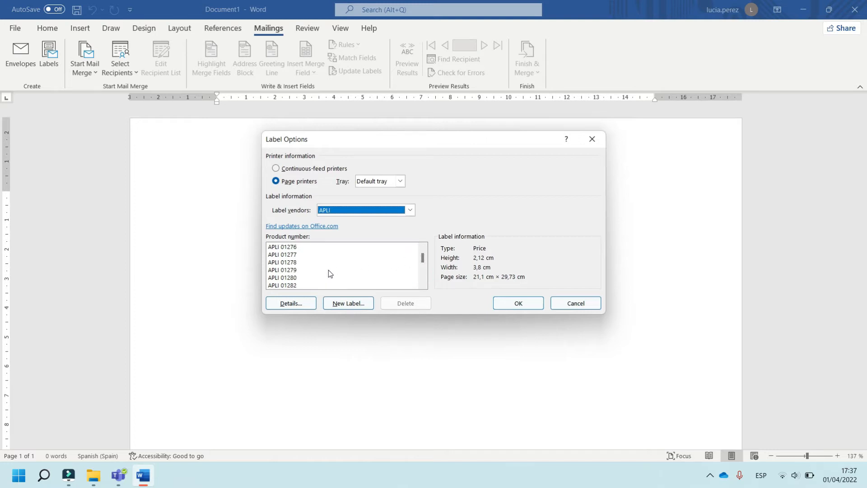
left_click(426, 250)
left_click(426, 251)
double_click(426, 251)
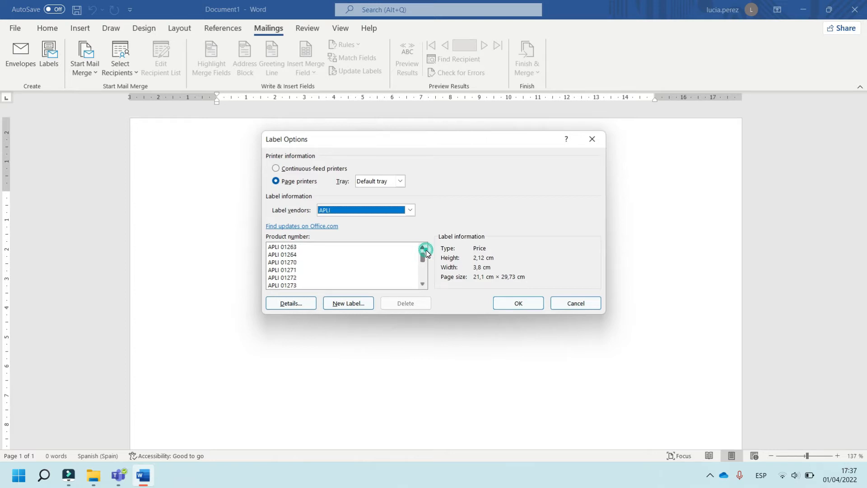
left_click(292, 248)
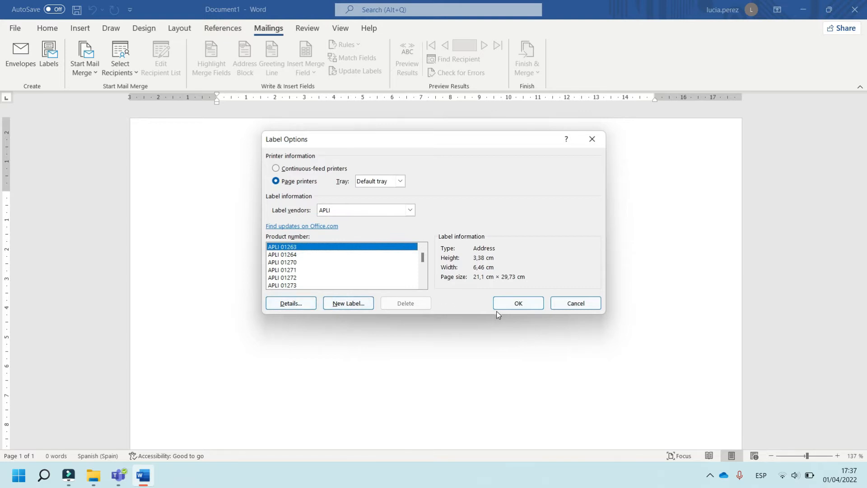
left_click(524, 303)
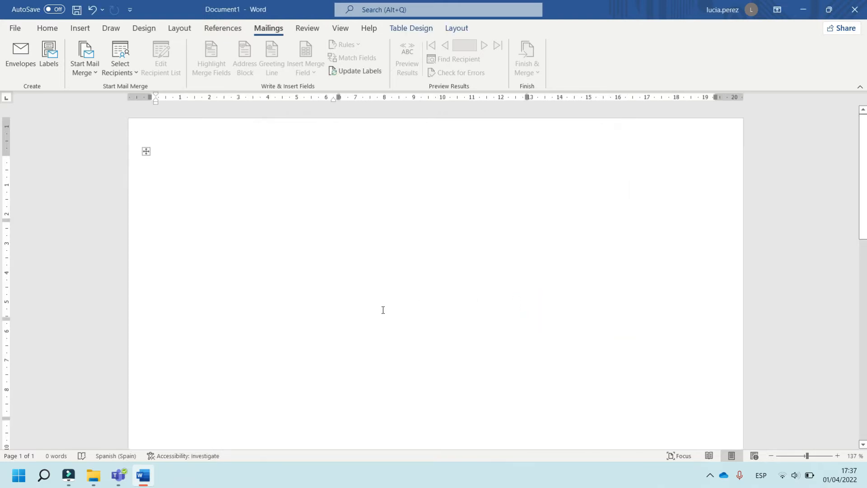
Use the existing list DB_Foreign_Customer.docx from 01_Mailings\03_Labels\01_Basic as the merge recipients
left_click(135, 71)
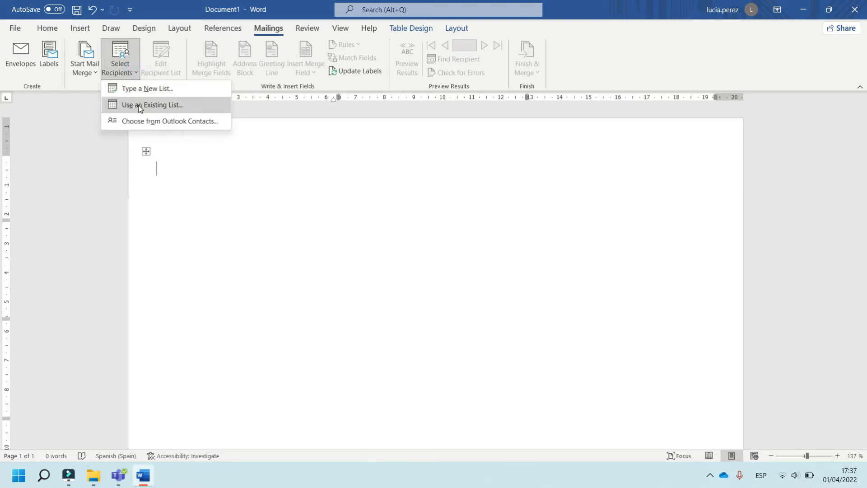
left_click(183, 104)
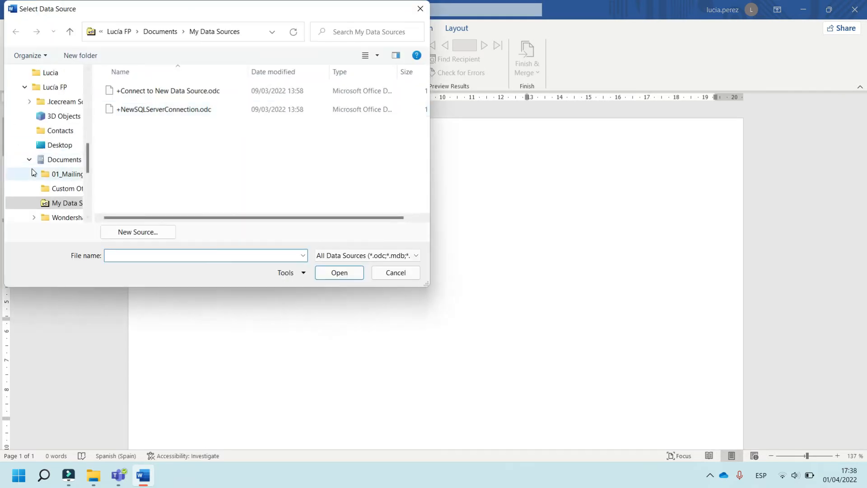
left_click(64, 174)
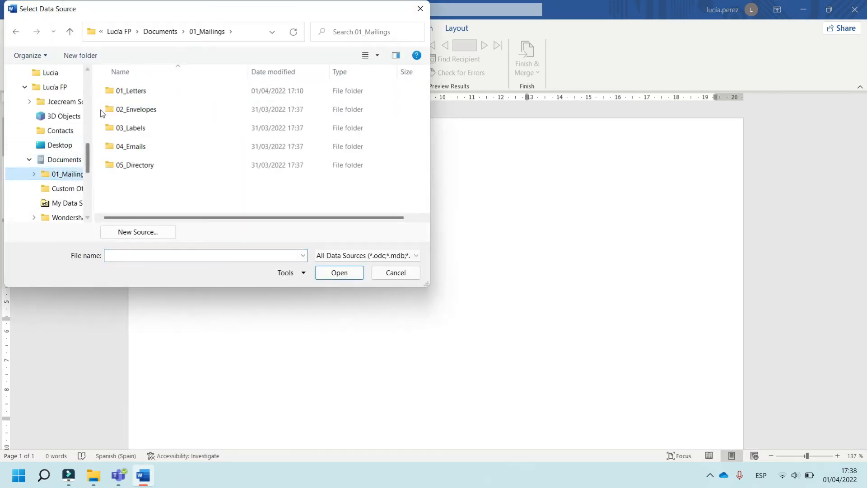
double_click(140, 133)
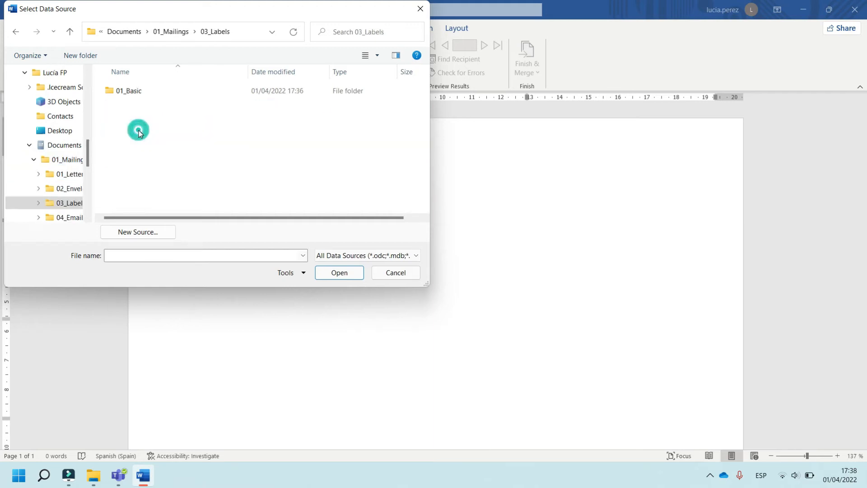
double_click(157, 93)
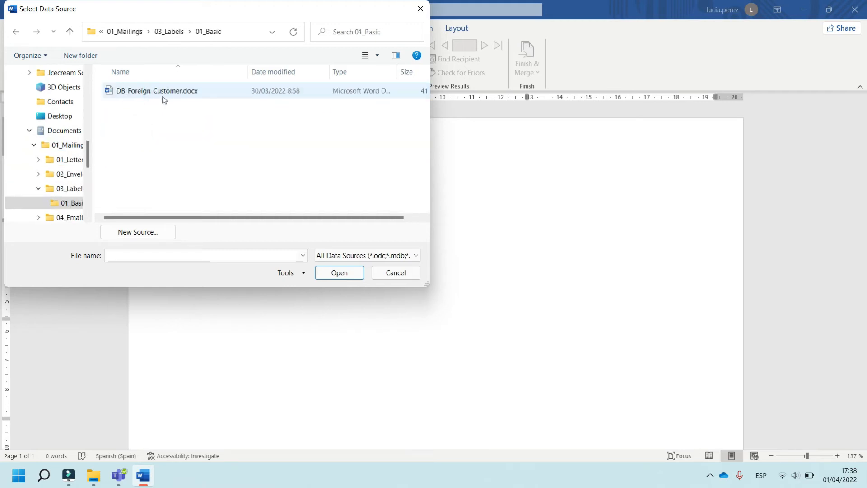
left_click(131, 91)
left_click(342, 279)
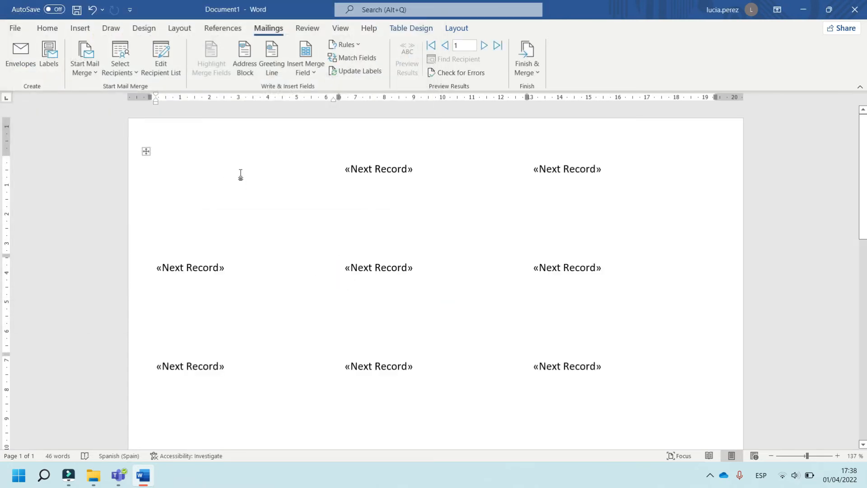
Insert the NOMBRE and TELEFONO merge fields on separate lines in the first label and update all the other labels
left_click(315, 72)
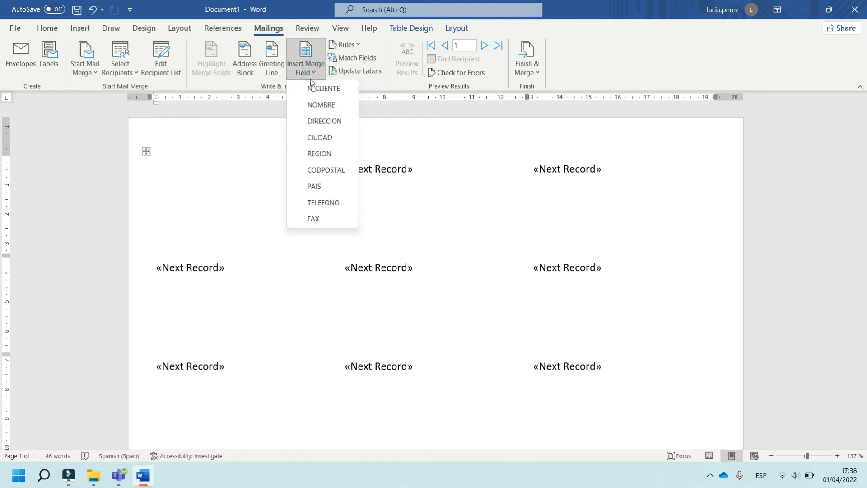
left_click(321, 104)
key("Return")
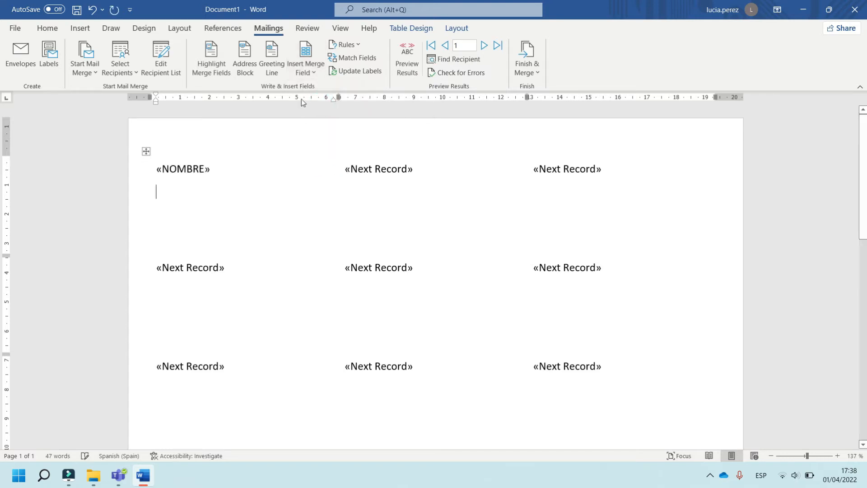
left_click(313, 72)
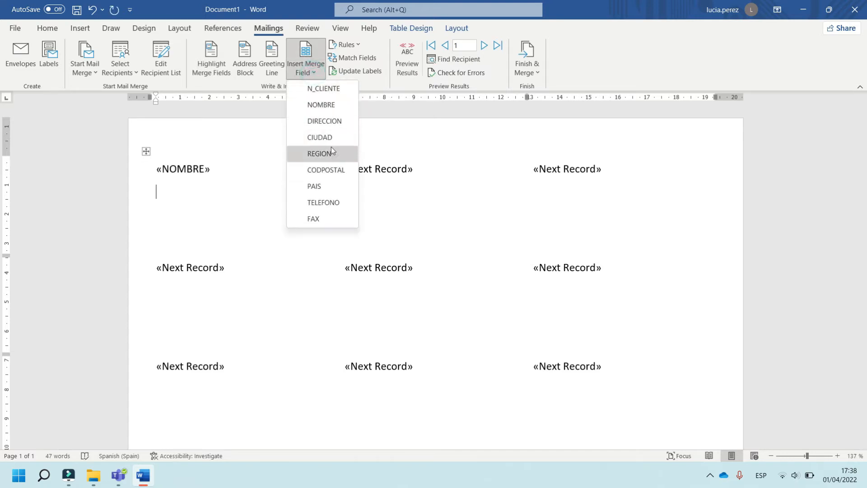
left_click(328, 201)
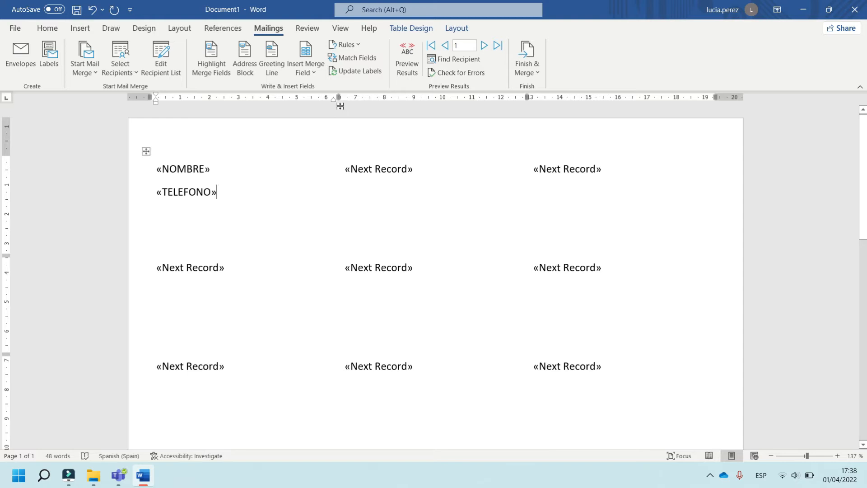
left_click(348, 71)
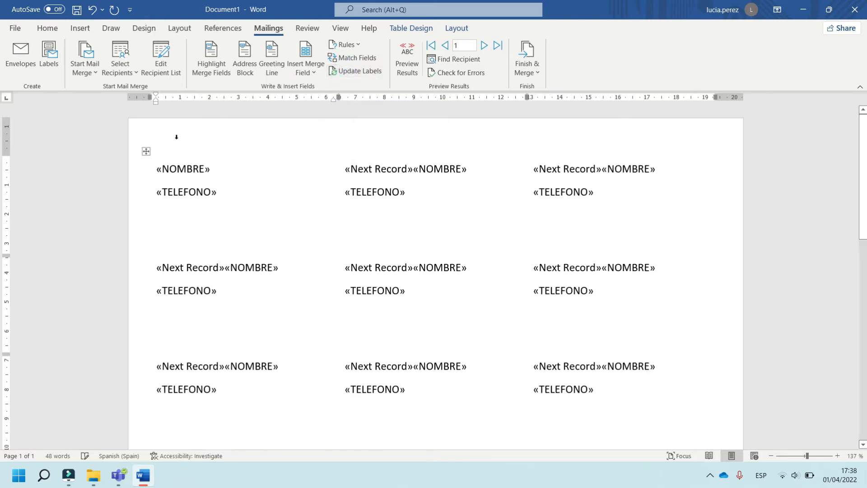
scroll(449, 206, "down", 9)
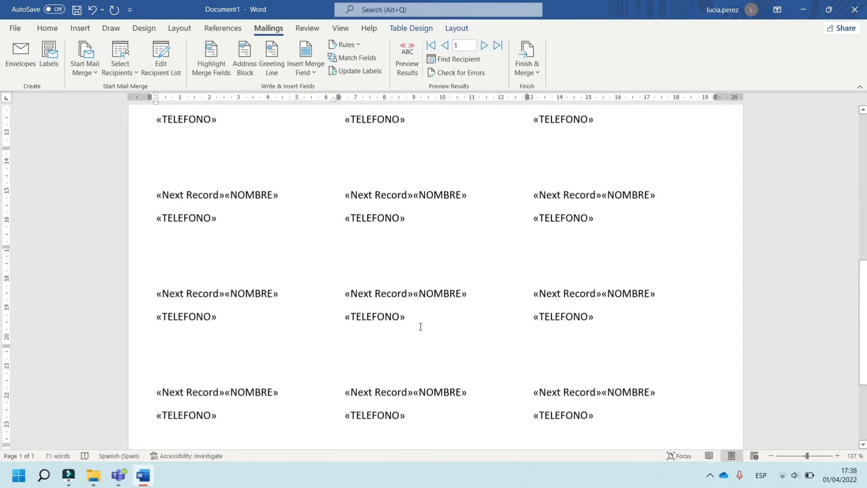
Search the online pictures for "logo" to add an image to the first label
scroll(452, 158, "up", 9)
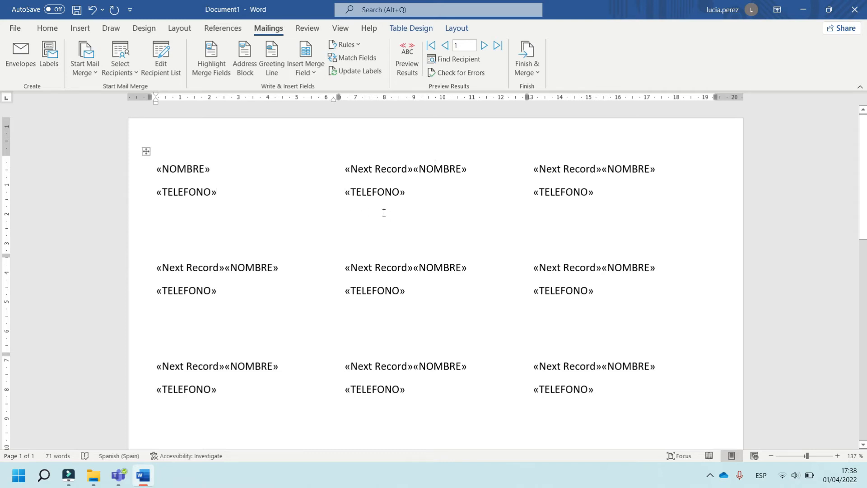
scroll(410, 291, "down", 12)
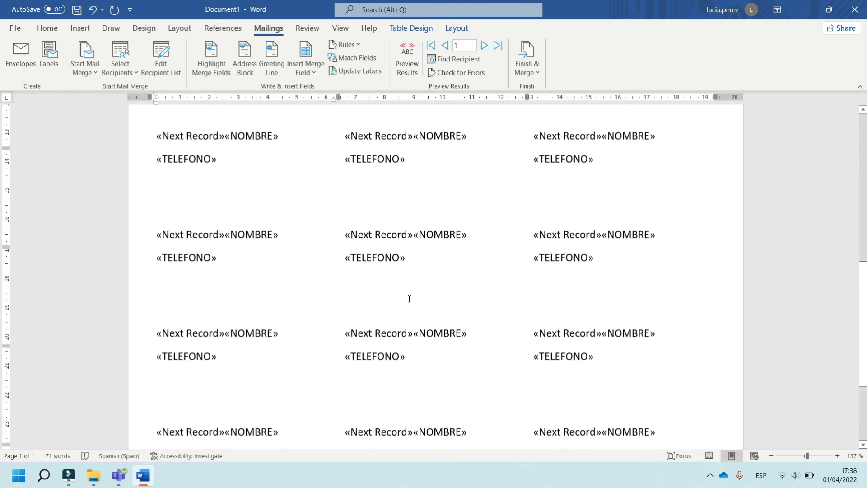
scroll(546, 297, "up", 12)
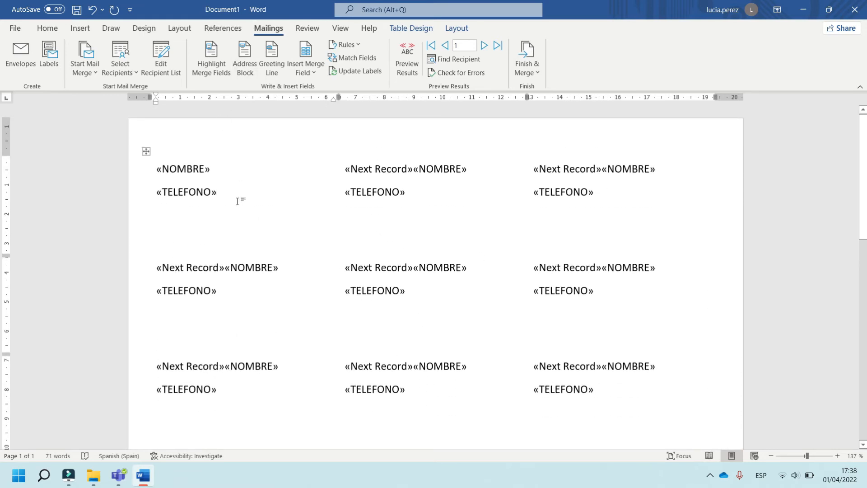
left_click(85, 29)
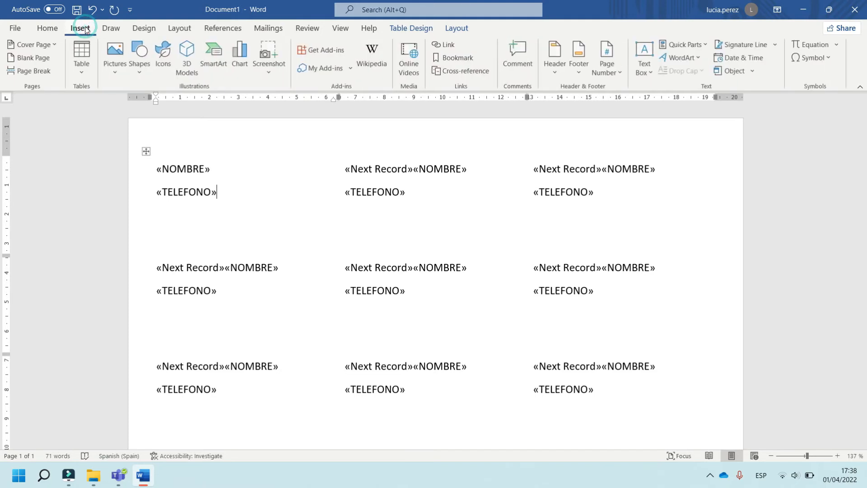
left_click(117, 77)
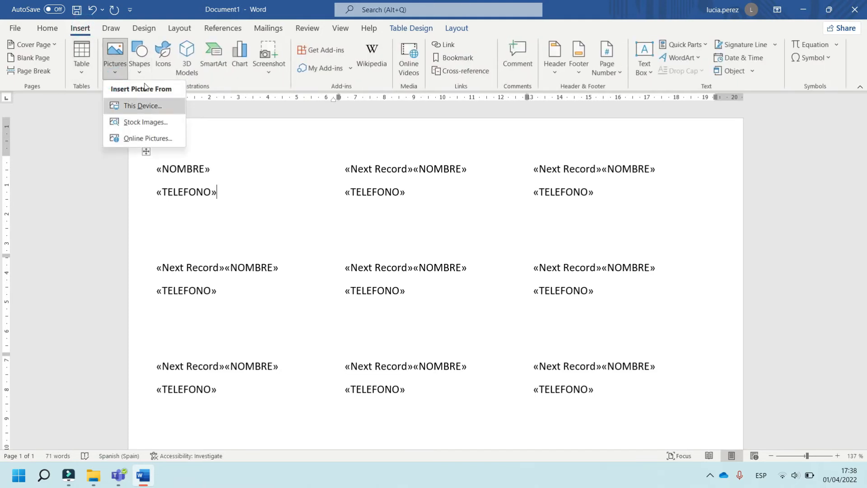
left_click(136, 138)
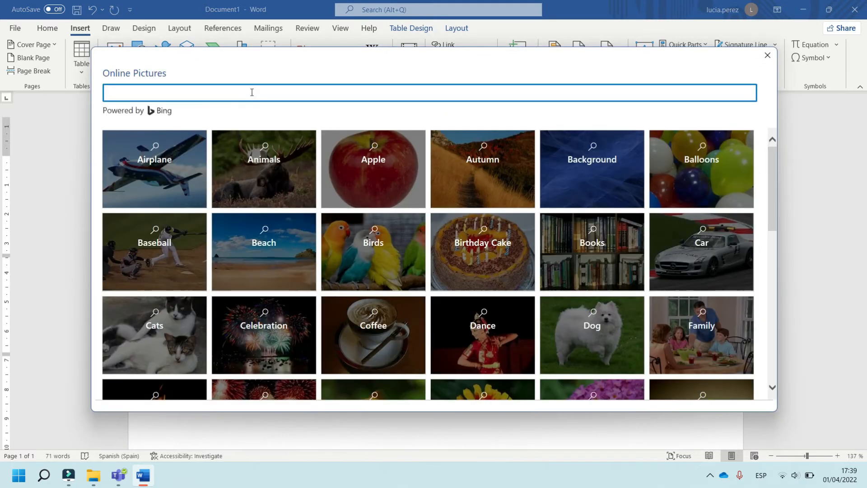
left_click(251, 93)
type("logo")
key("Return")
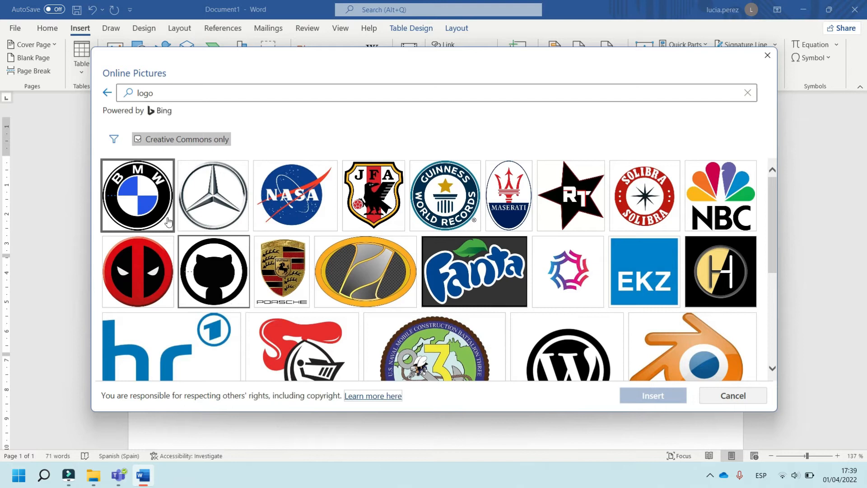
Look through the logo pictures and insert the BMW logo into the first label
scroll(153, 207, "down", 4)
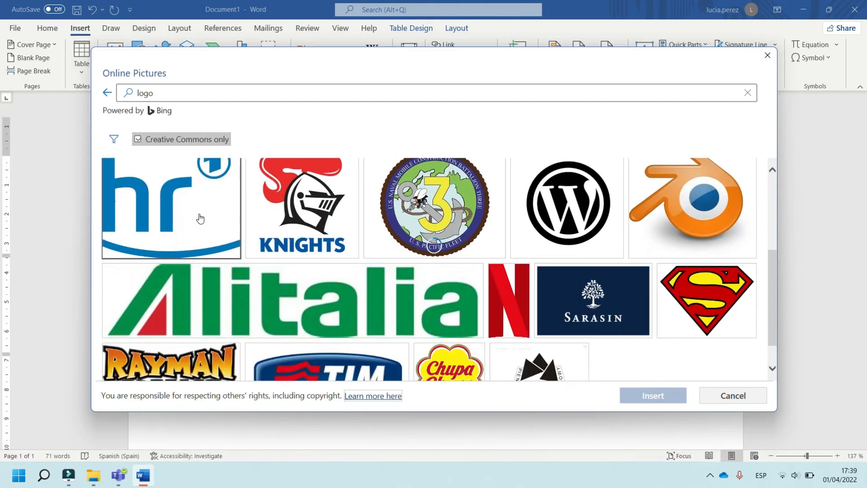
scroll(632, 260, "down", 2)
scroll(442, 280, "up", 6)
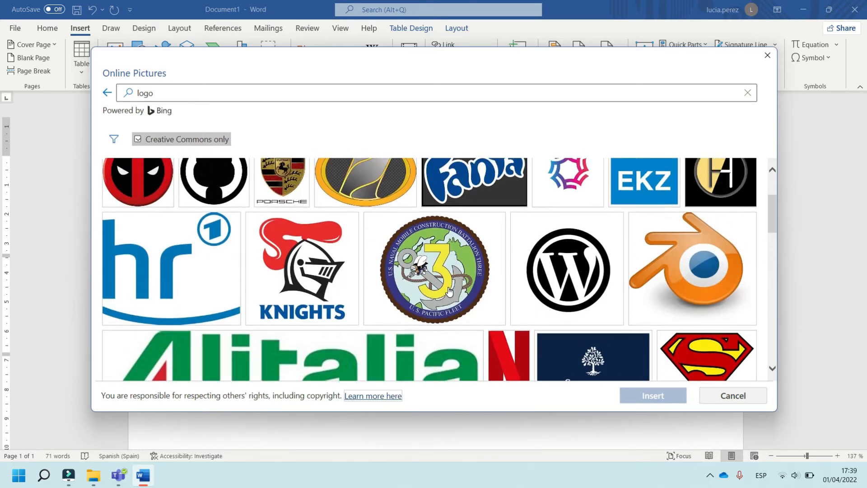
left_click(105, 182)
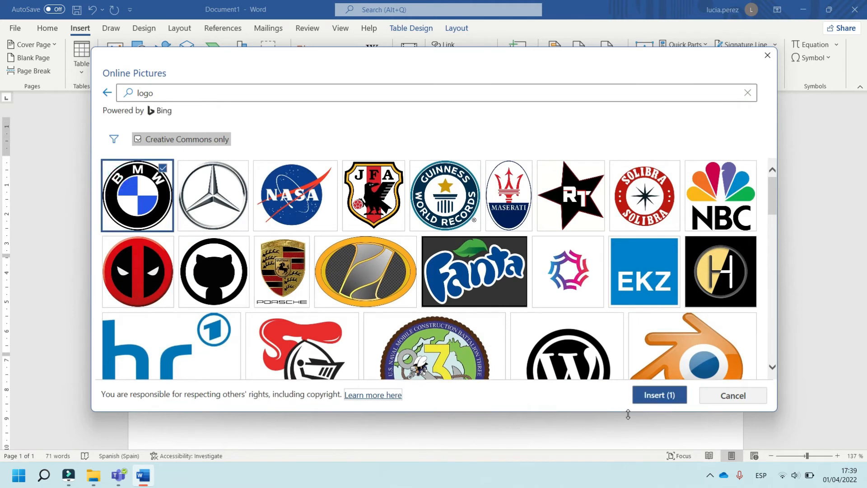
left_click(658, 400)
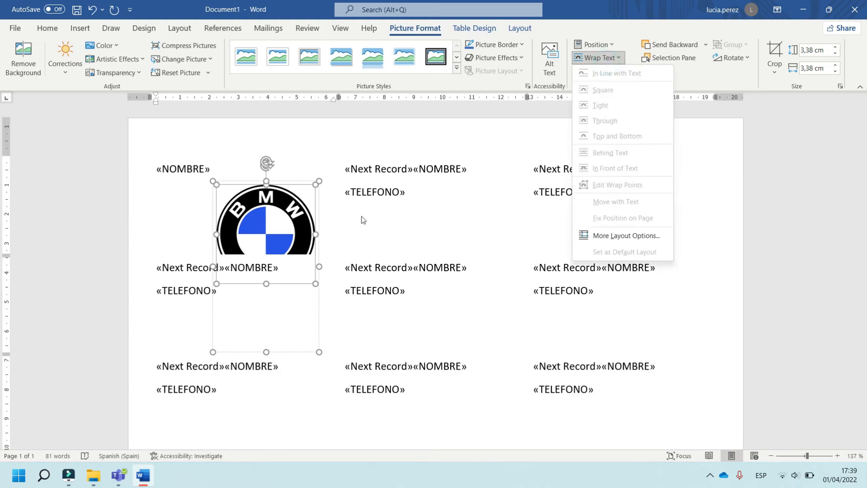
Set the text wrapping of the inserted logo and its caption frame to In Front of Text
left_click(362, 228)
left_click(361, 229)
left_click(251, 215)
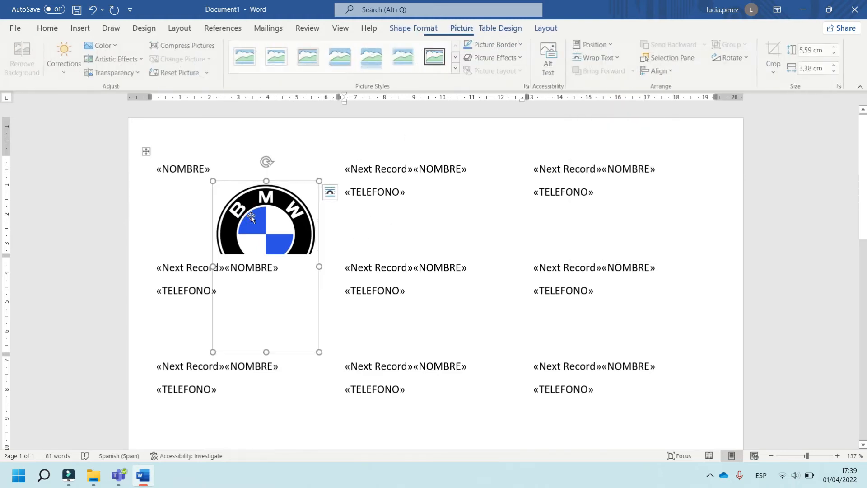
left_click(600, 58)
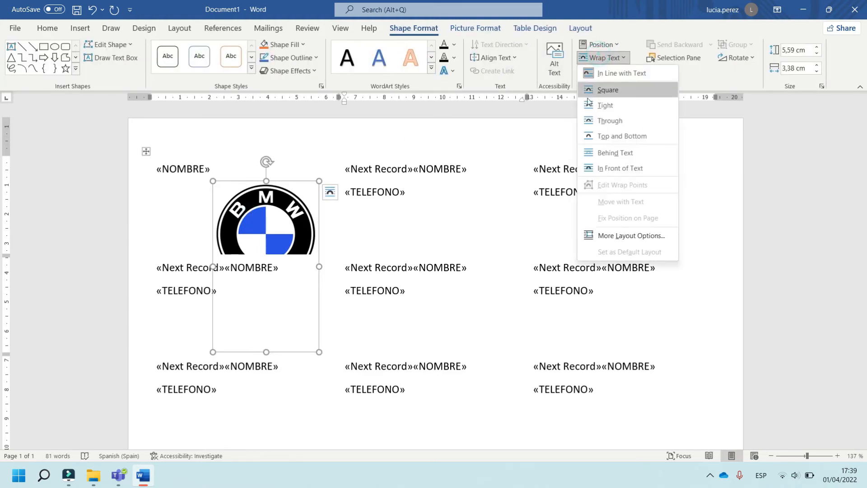
left_click(601, 169)
Delete the attribution text below the logo together with its text box, keeping only the picture
left_click_drag(240, 327, 224, 292)
key("Delete")
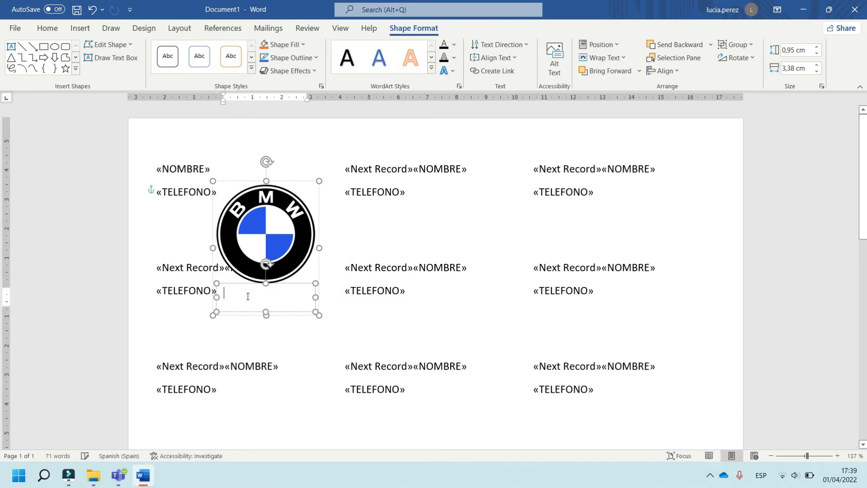
left_click(296, 301)
key("Delete")
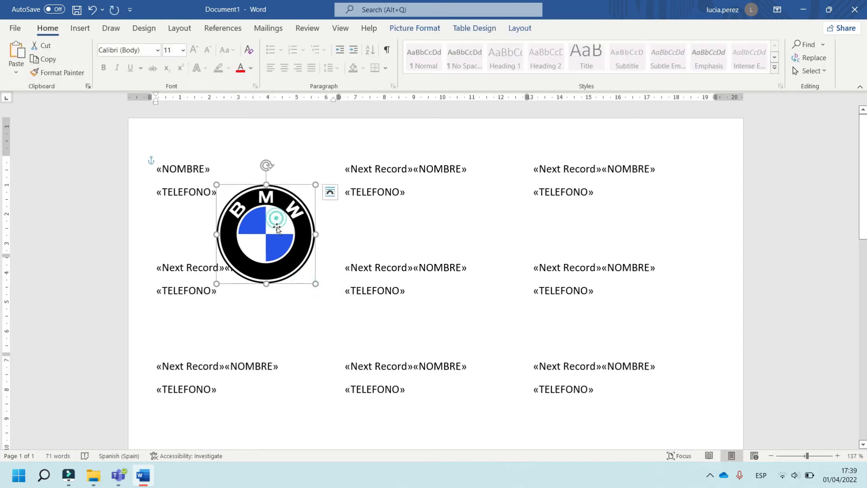
Shrink the logo and place it beside the TELEFONO field in the first label, and update all the other labels
left_click_drag(315, 284, 301, 204)
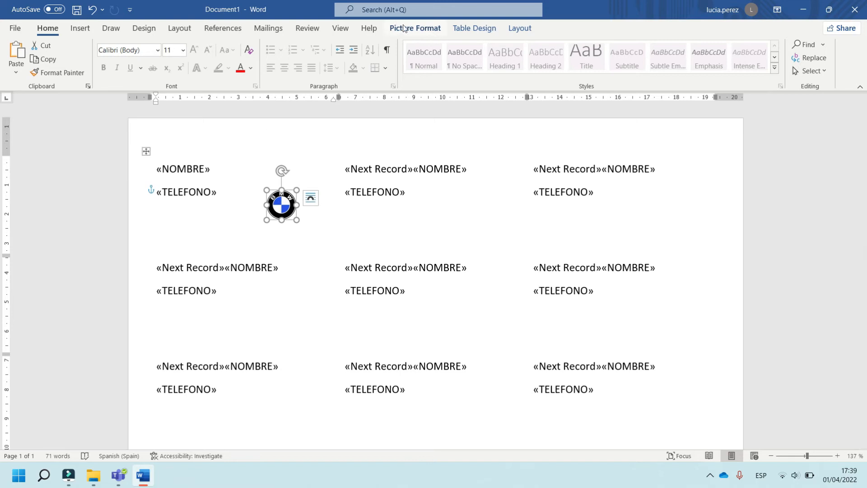
left_click(282, 27)
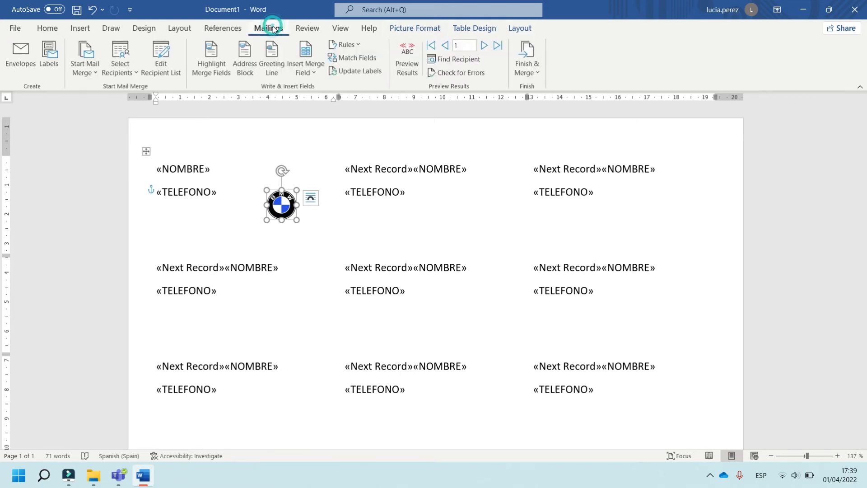
left_click(348, 70)
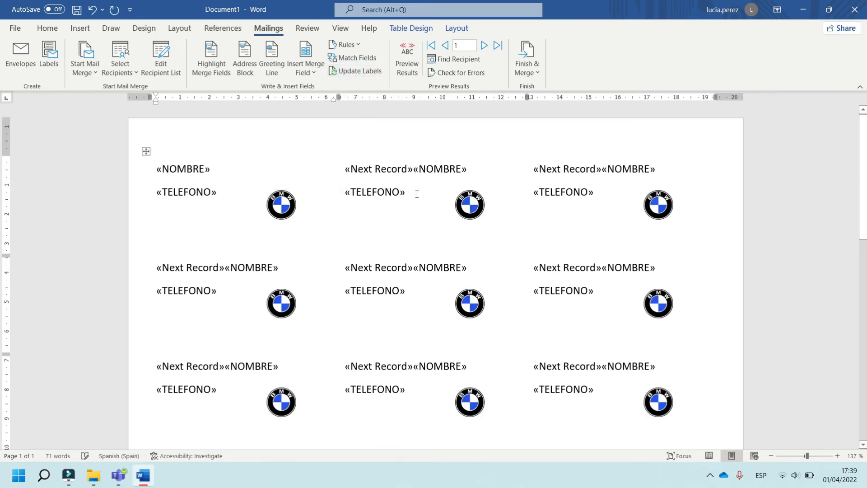
scroll(472, 302, "down", 6)
scroll(465, 304, "up", 6)
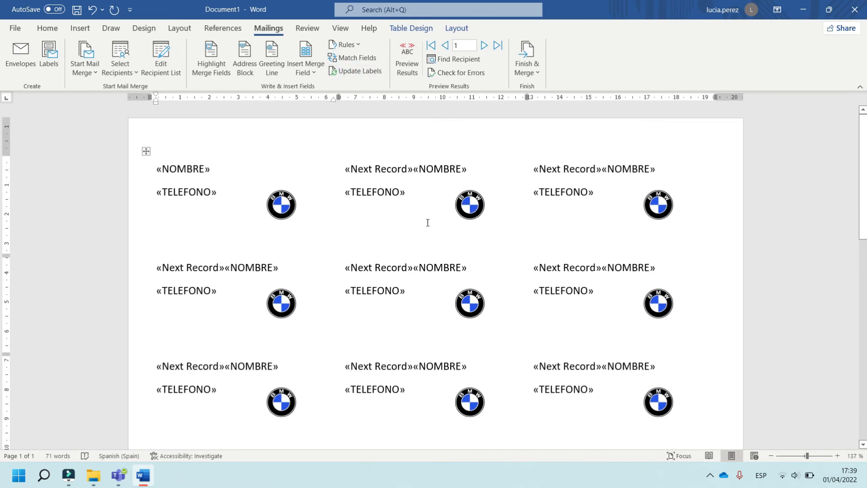
Preview the merge results and look through the customer labels on the whole sheet
left_click(409, 61)
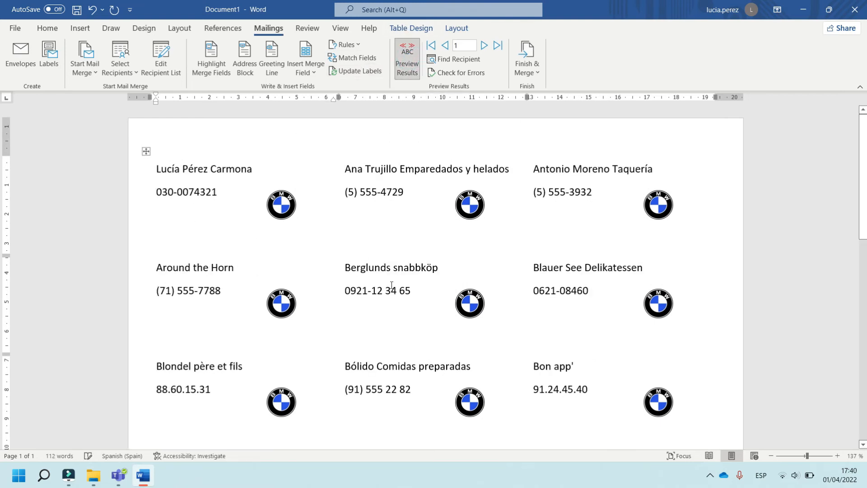
scroll(396, 294, "down", 10)
scroll(396, 294, "up", 10)
scroll(430, 291, "down", 10)
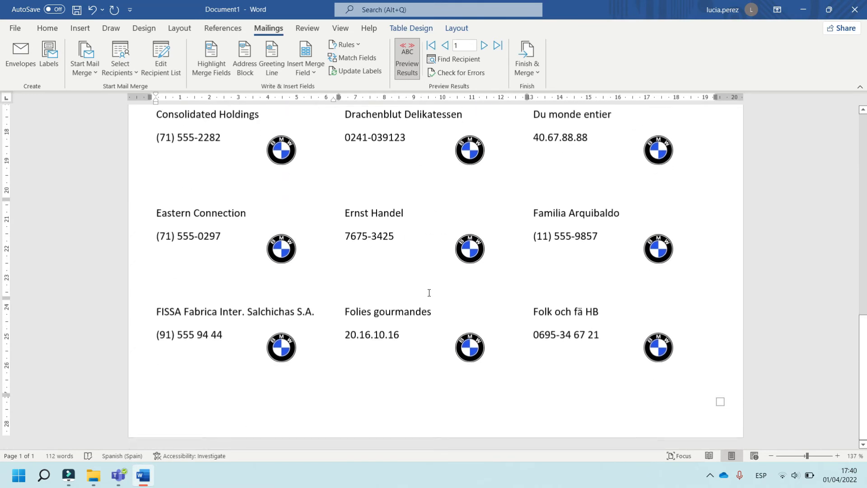
scroll(412, 229, "up", 10)
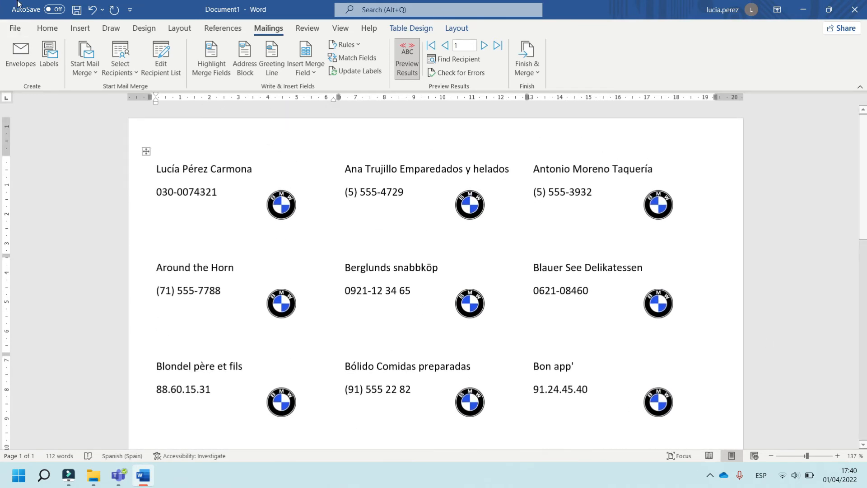
Save the main document as "MD_Labels 01263 (24) All customers.docx" in Documents\01_Mailings\03_Labels\01_Basic
left_click(17, 28)
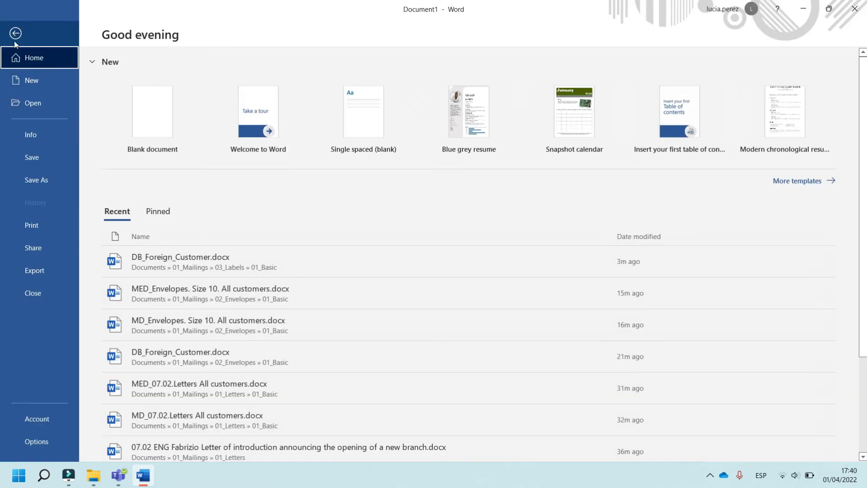
left_click(38, 178)
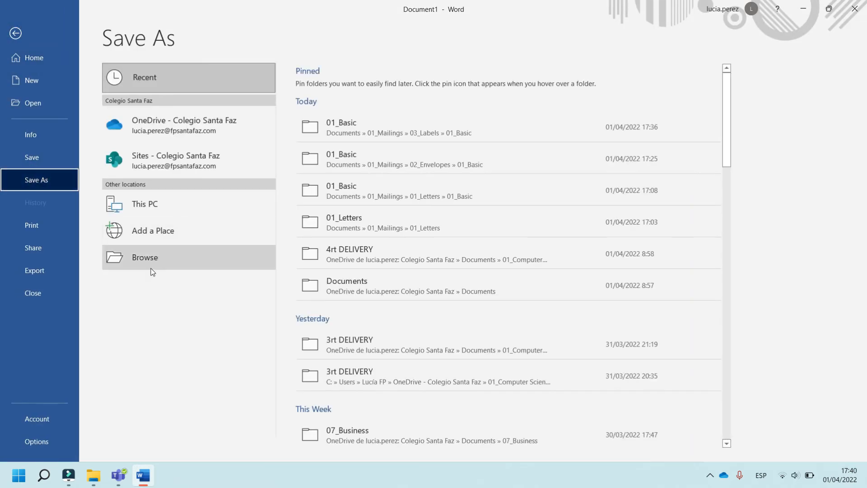
left_click(144, 257)
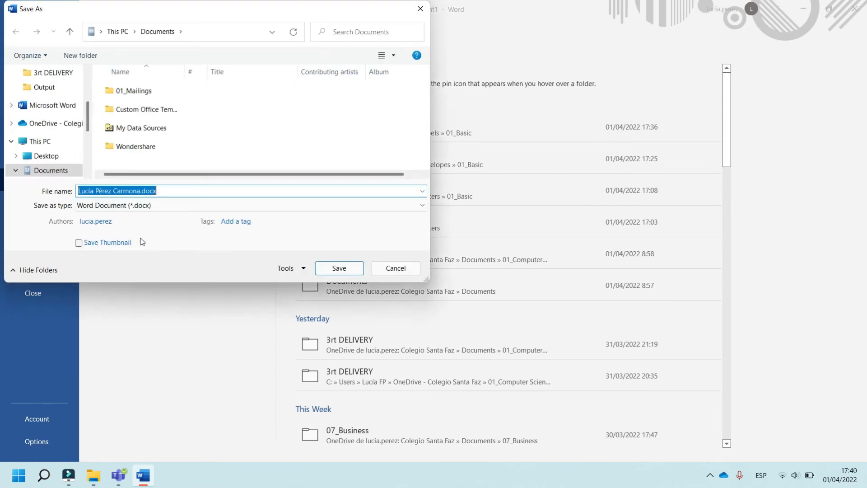
double_click(137, 92)
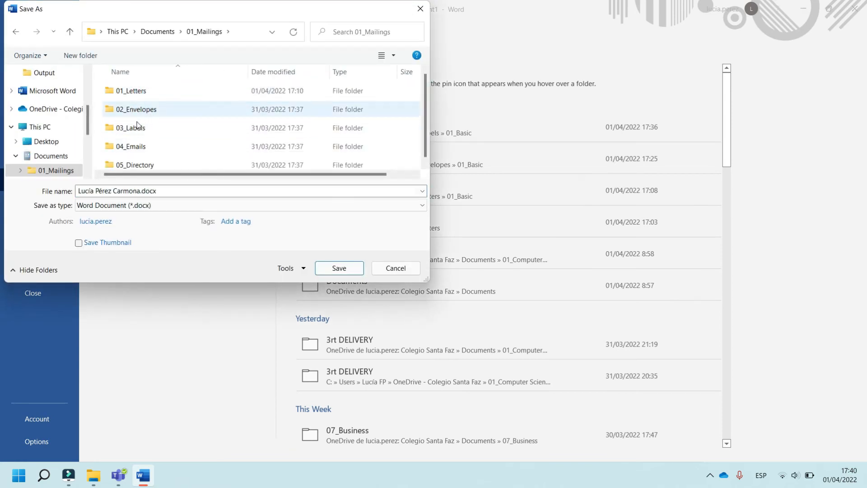
double_click(144, 129)
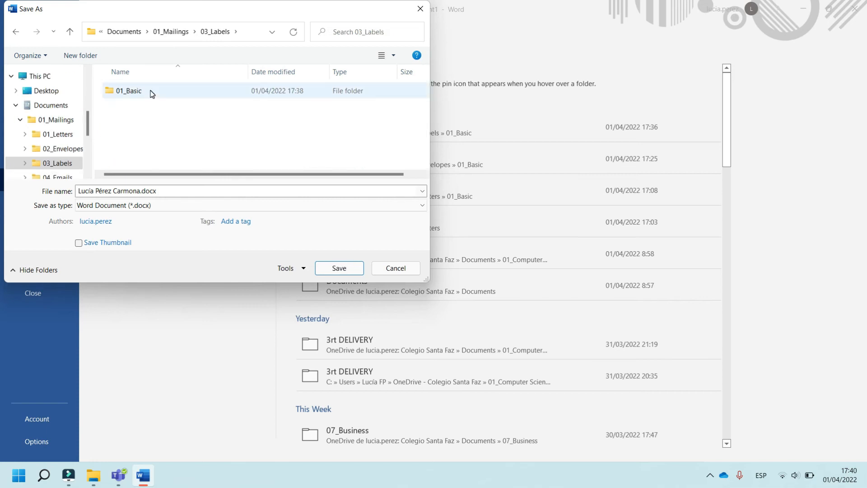
double_click(135, 91)
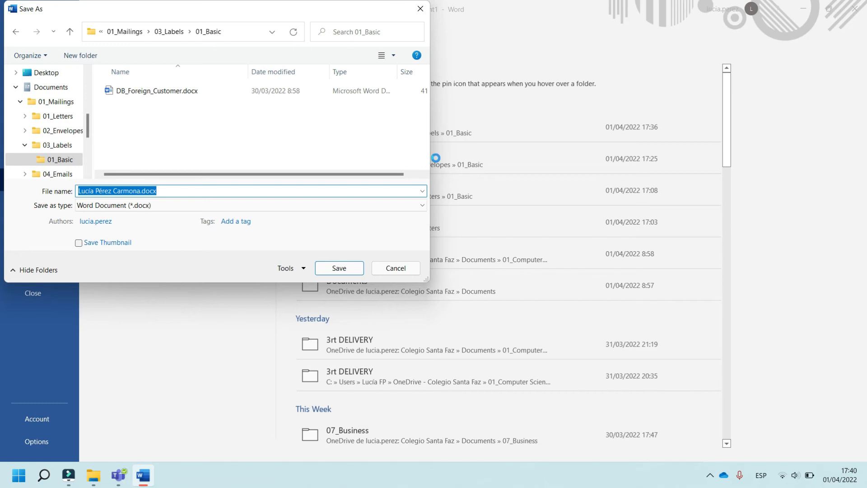
type("MD_Labels 01263 (24) All cust")
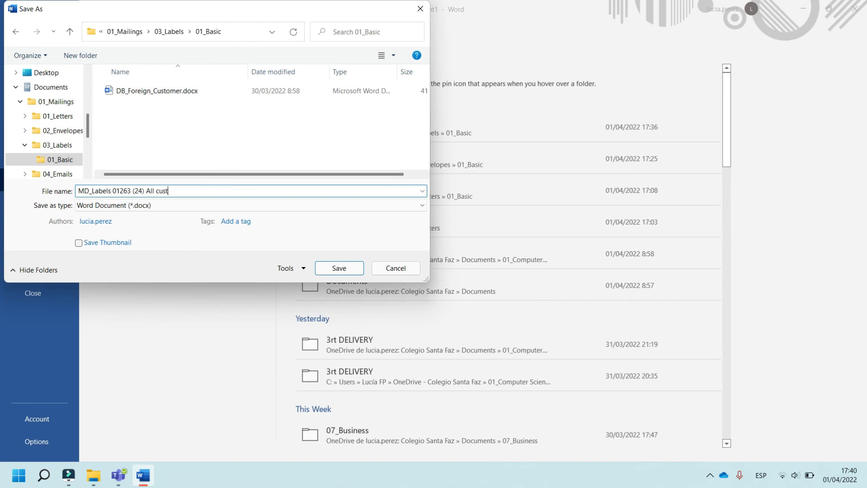
left_click(317, 268)
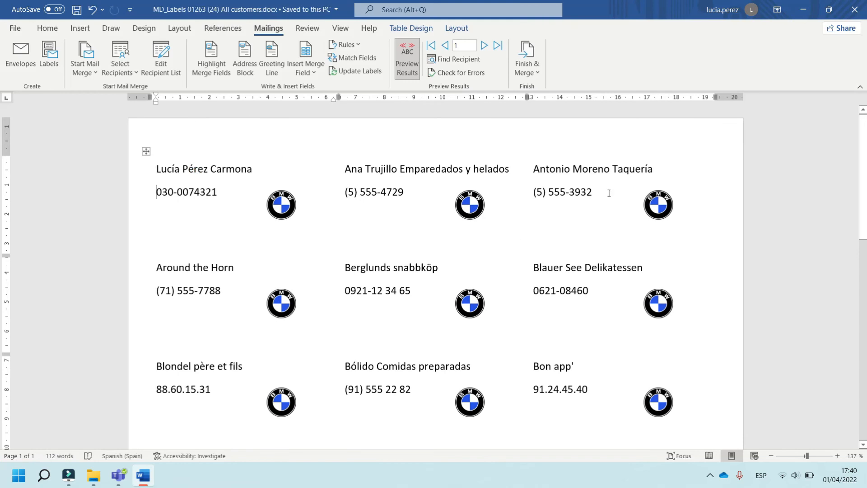
Merge all records into a new document of individual labels and look through its pages
left_click(539, 75)
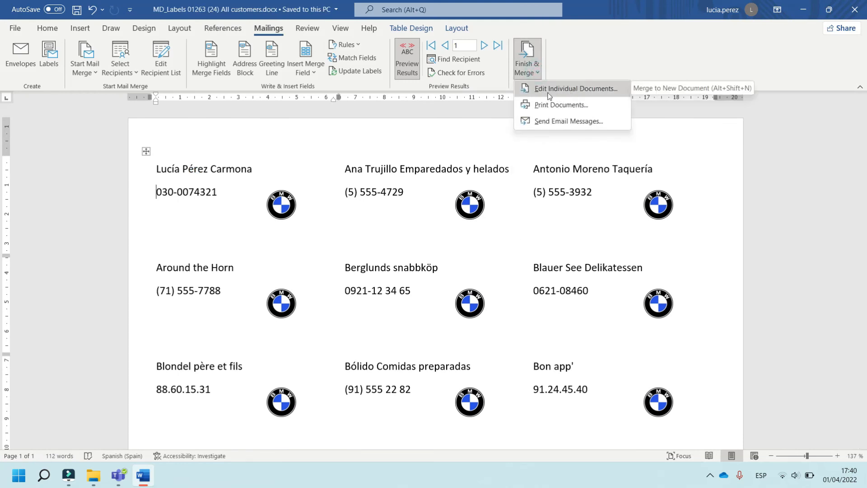
left_click(584, 89)
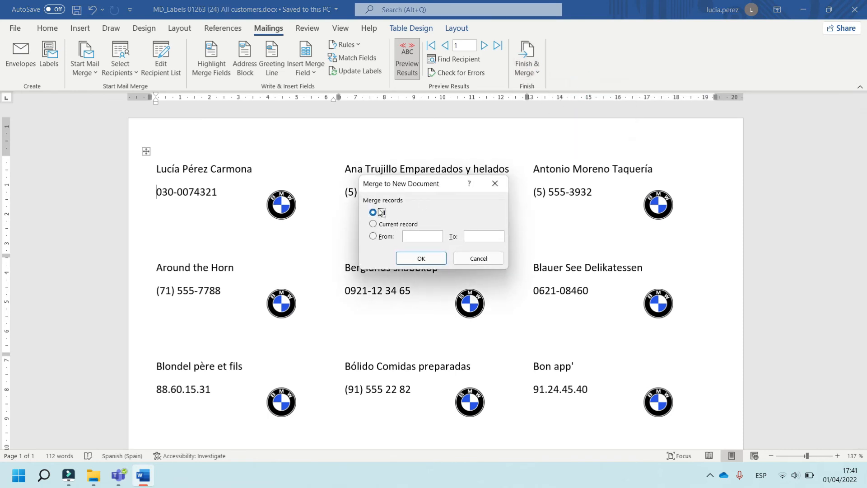
left_click(421, 259)
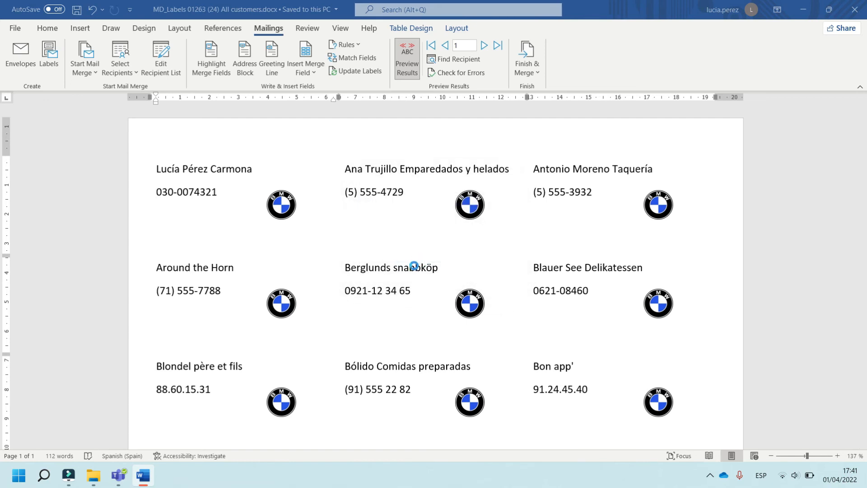
scroll(406, 294, "down", 15)
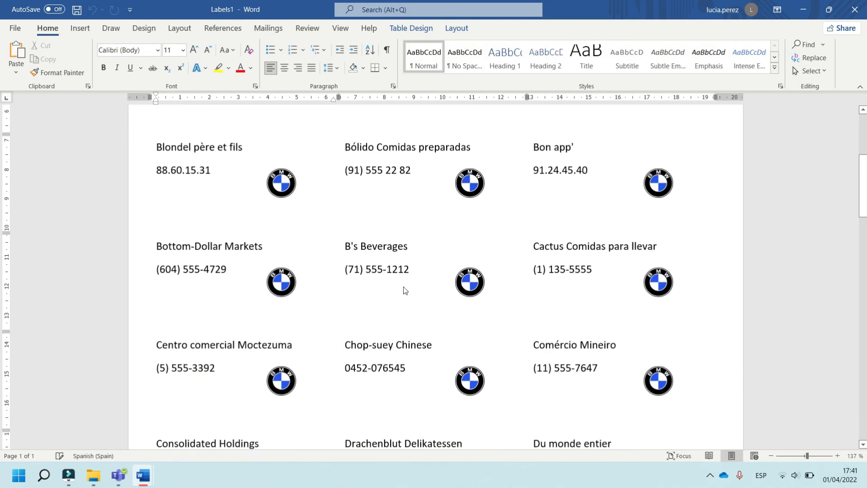
scroll(371, 314, "down", 20)
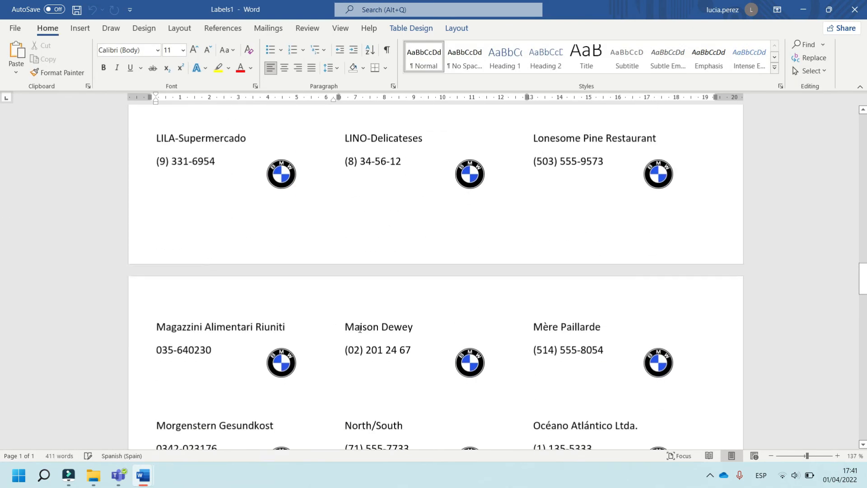
Start saving the merged labels as a new document in the Documents\01_Mailings\03_Labels\01_Basic folder
scroll(403, 333, "up", 10)
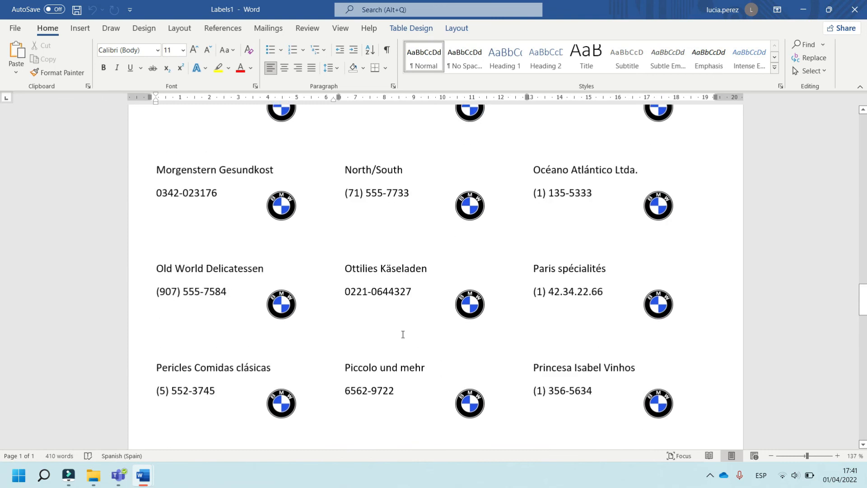
scroll(403, 334, "up", 20)
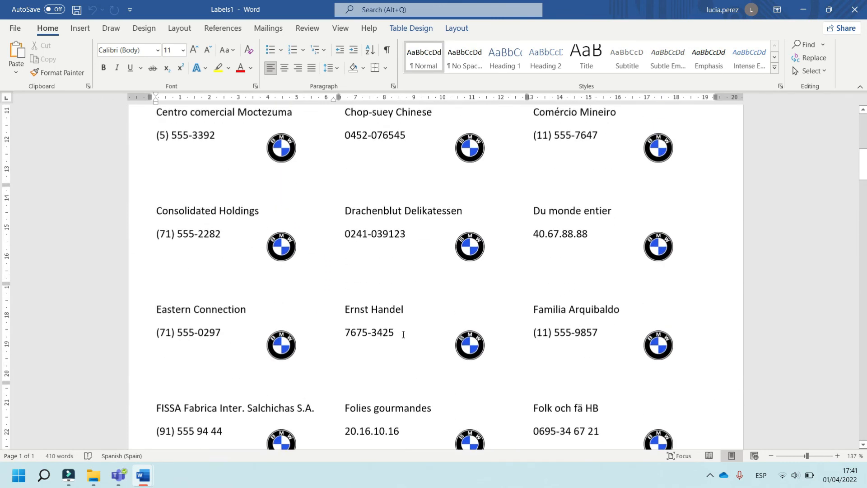
scroll(403, 334, "up", 5)
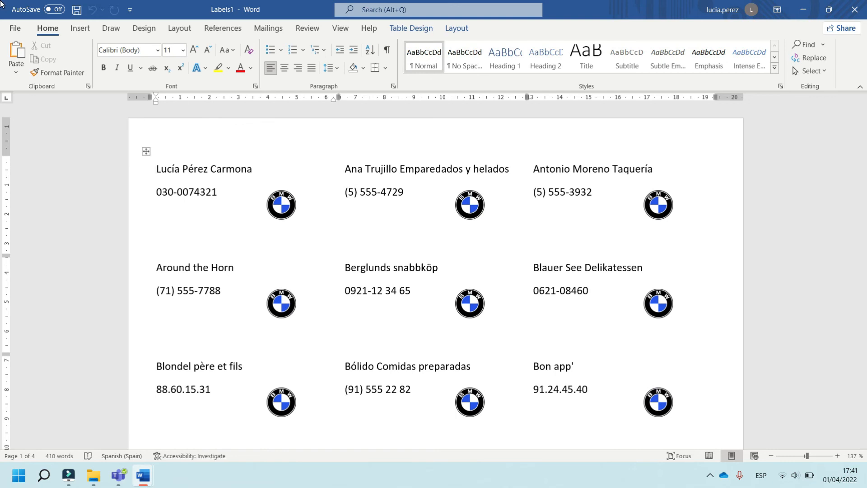
left_click(17, 28)
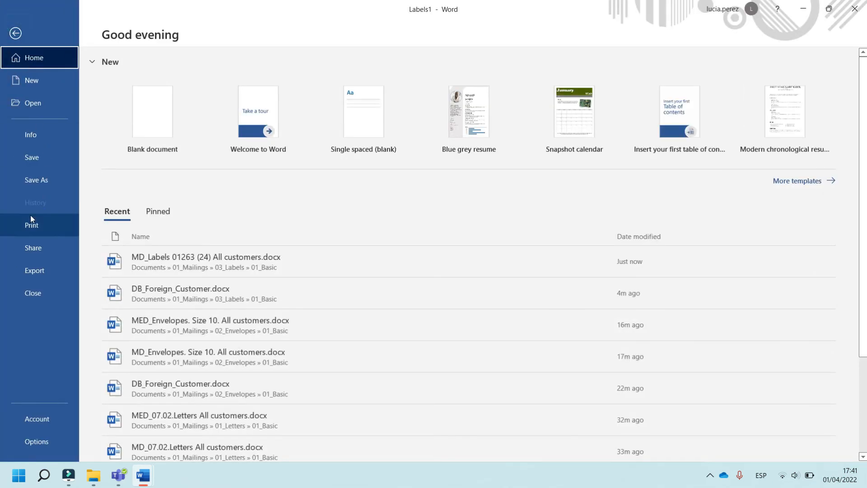
left_click(37, 181)
left_click(166, 254)
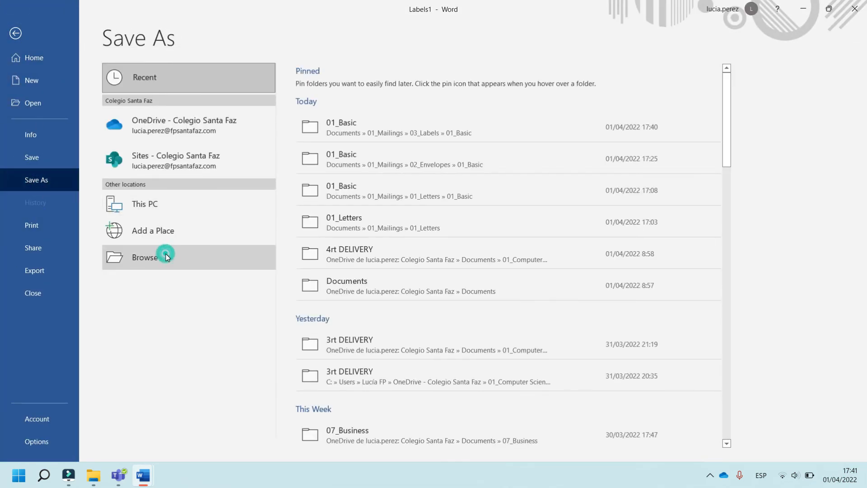
double_click(148, 92)
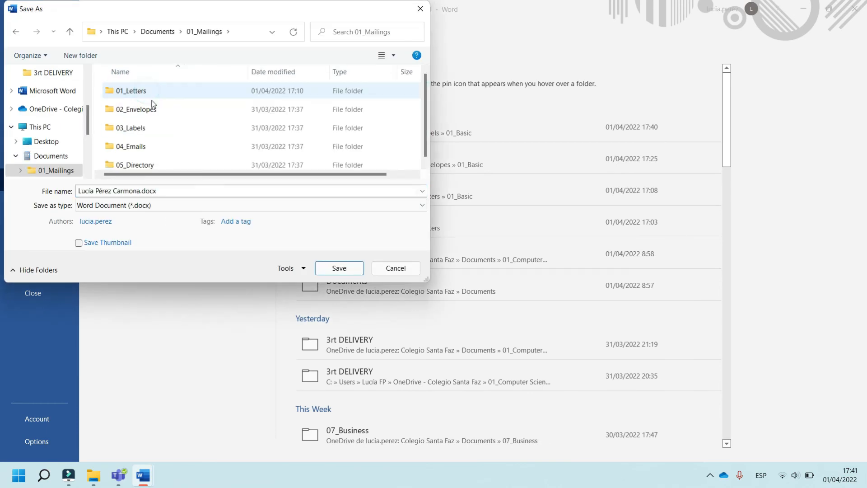
left_click(146, 124)
double_click(146, 125)
double_click(155, 91)
Name the merged document "MED_Labels 01263 (24) All customers.docx", based on the main document's file name, and save it
left_click(141, 111)
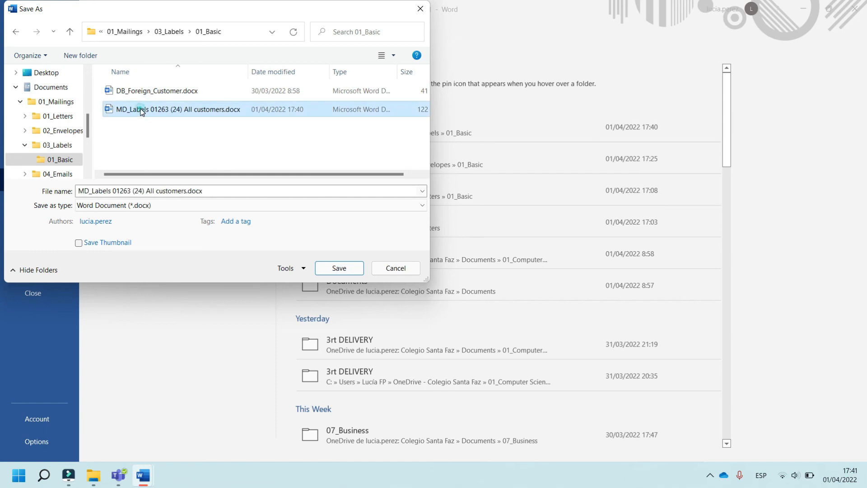
left_click(86, 192)
left_click(84, 191)
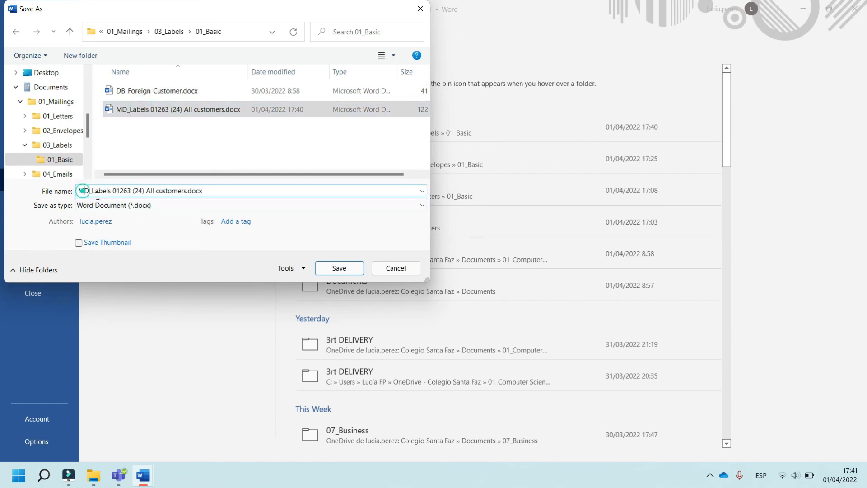
type("E")
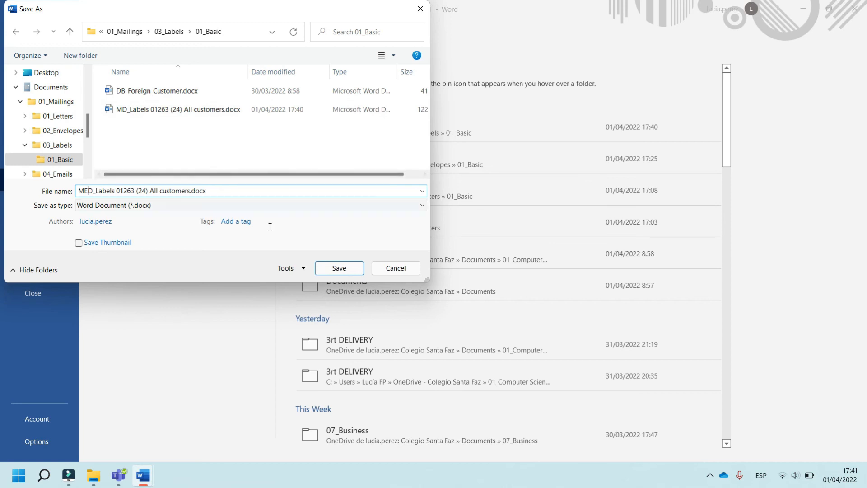
left_click(339, 268)
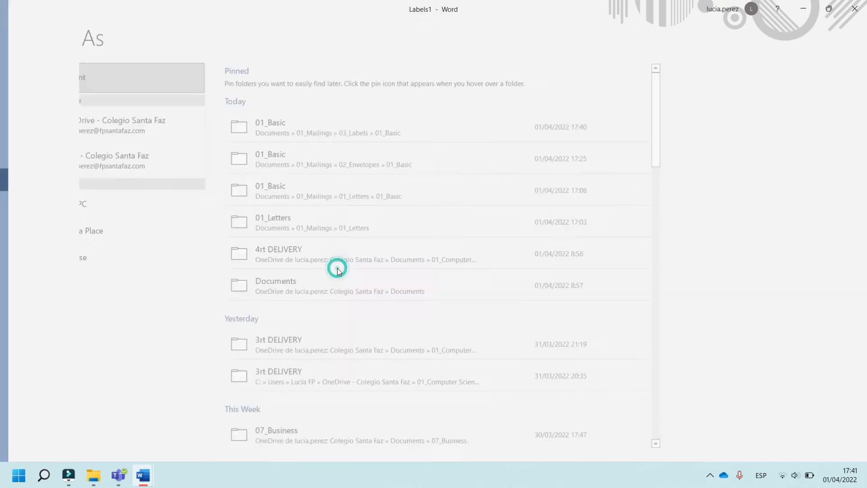
scroll(364, 318, "down", 20)
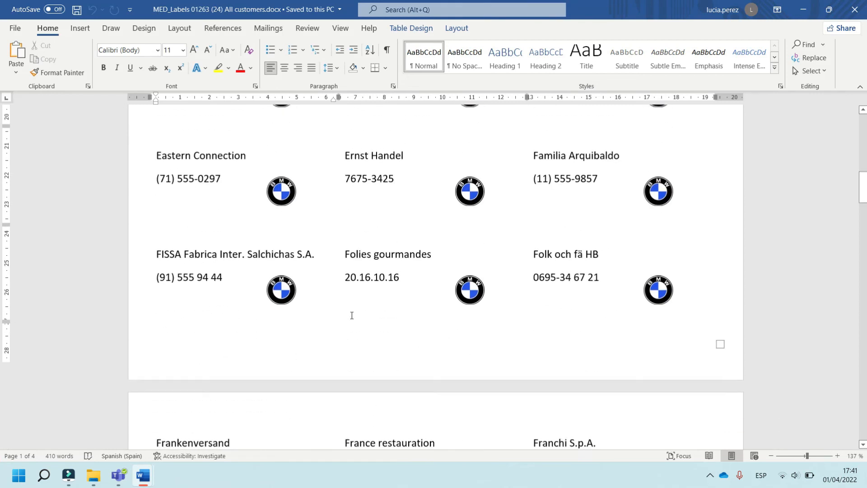
scroll(348, 320, "up", 15)
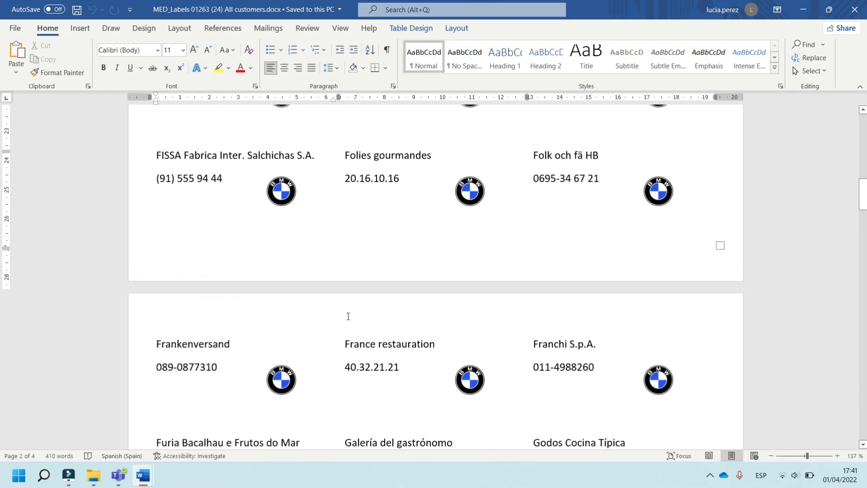
scroll(348, 310, "up", 5)
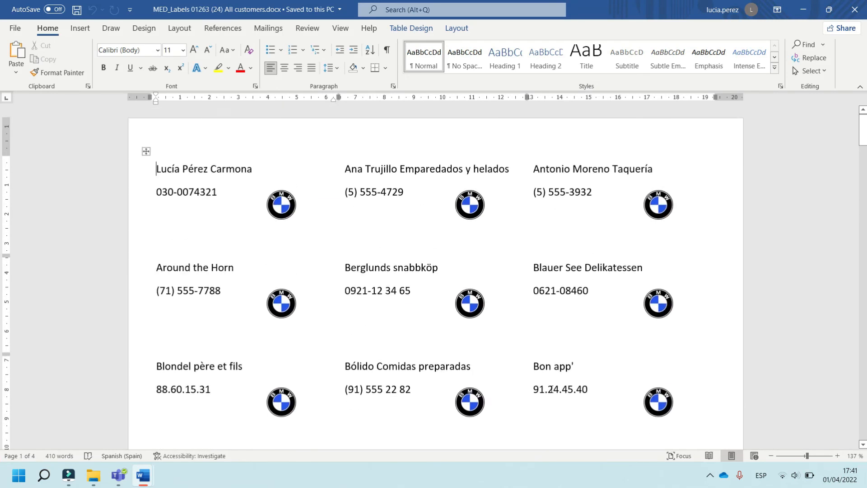
left_click(712, 476)
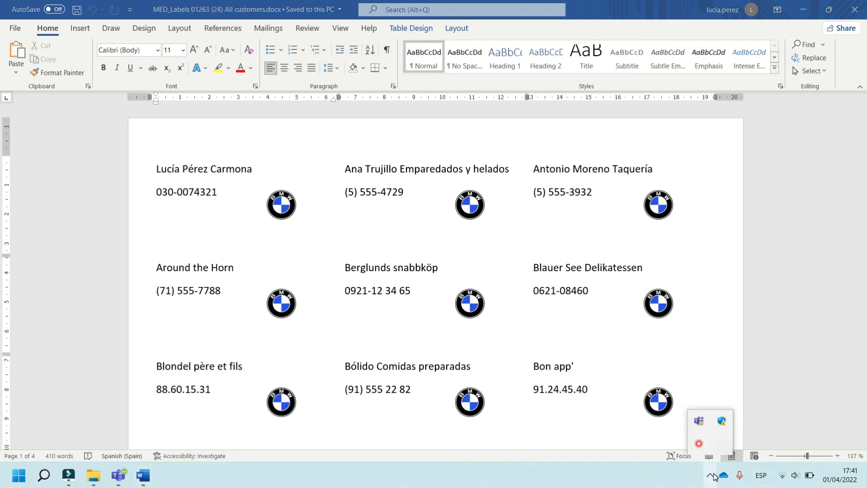
right_click(703, 449)
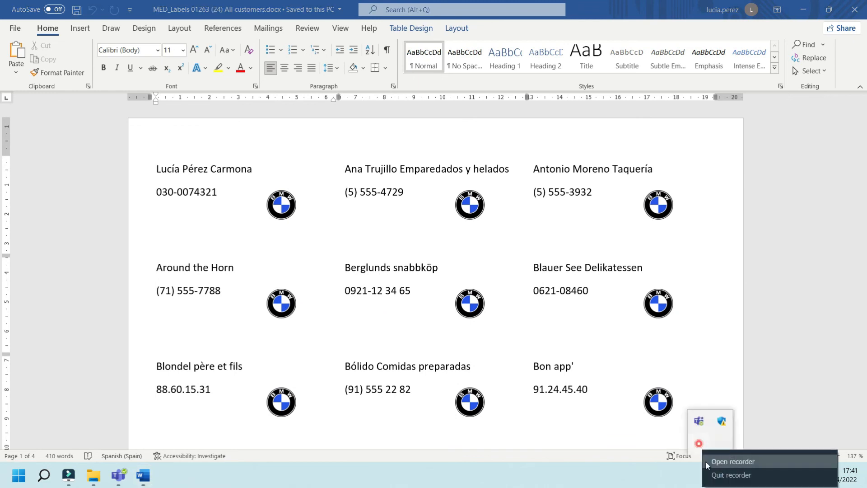